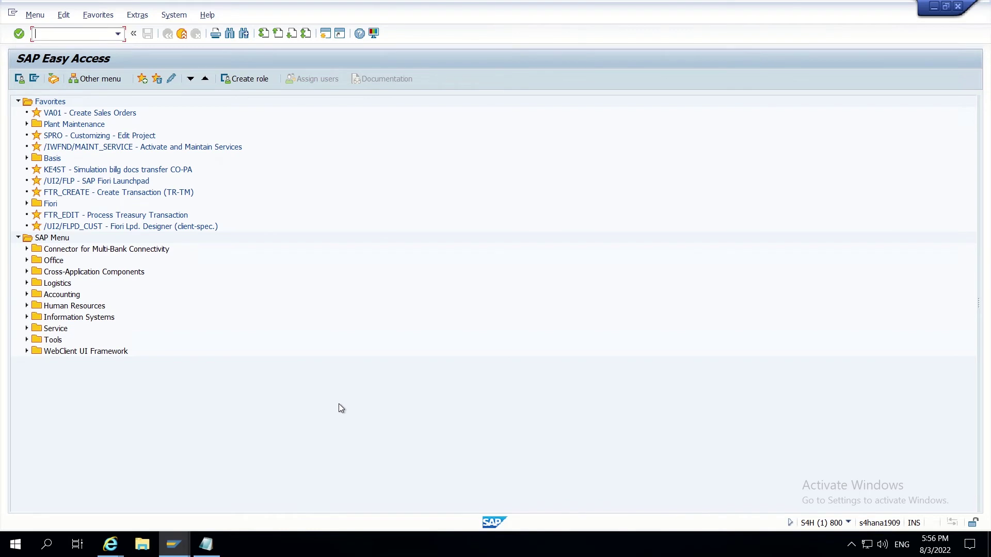
- Bring up the open Internet Explorer window previews to leave SAP GUI
click(112, 545)
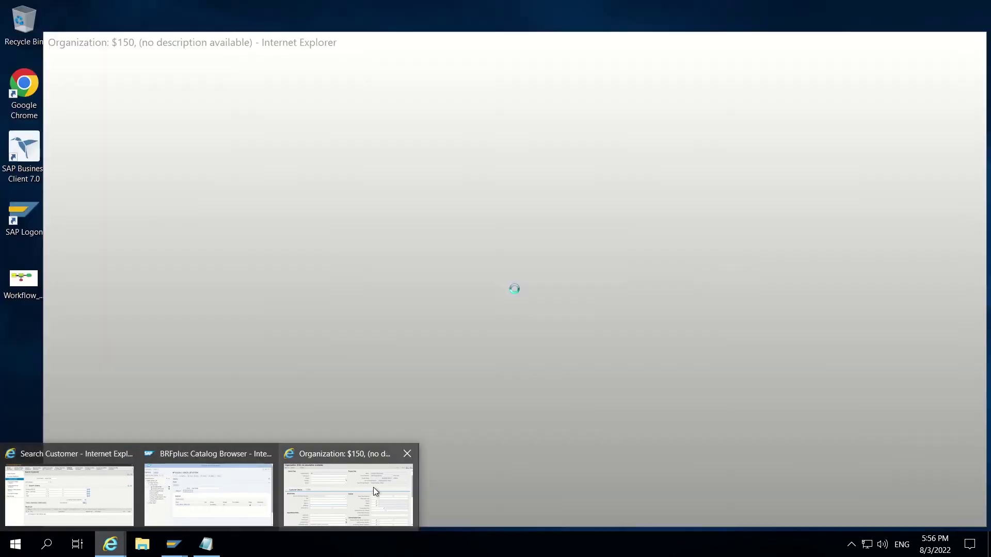
click(373, 487)
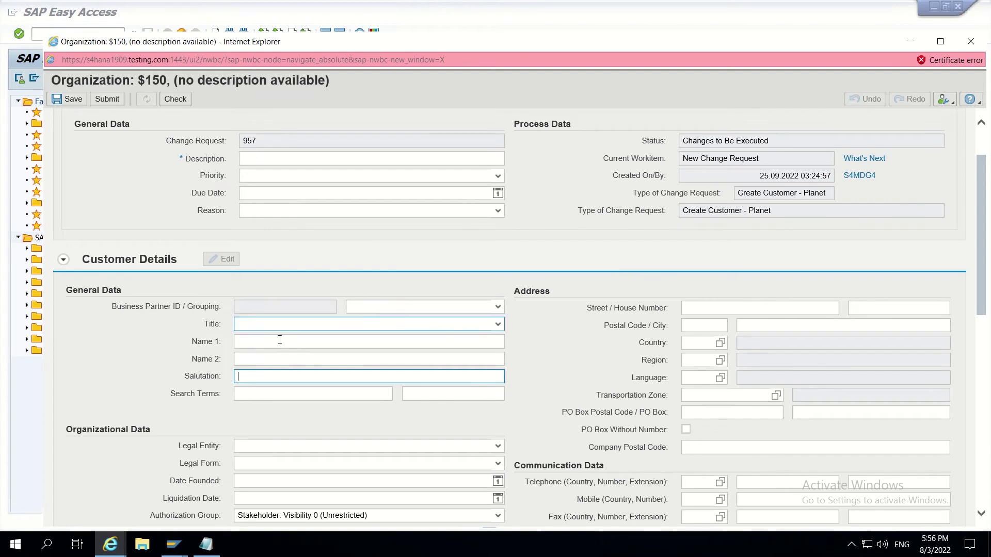
scroll(203, 371, down, 2)
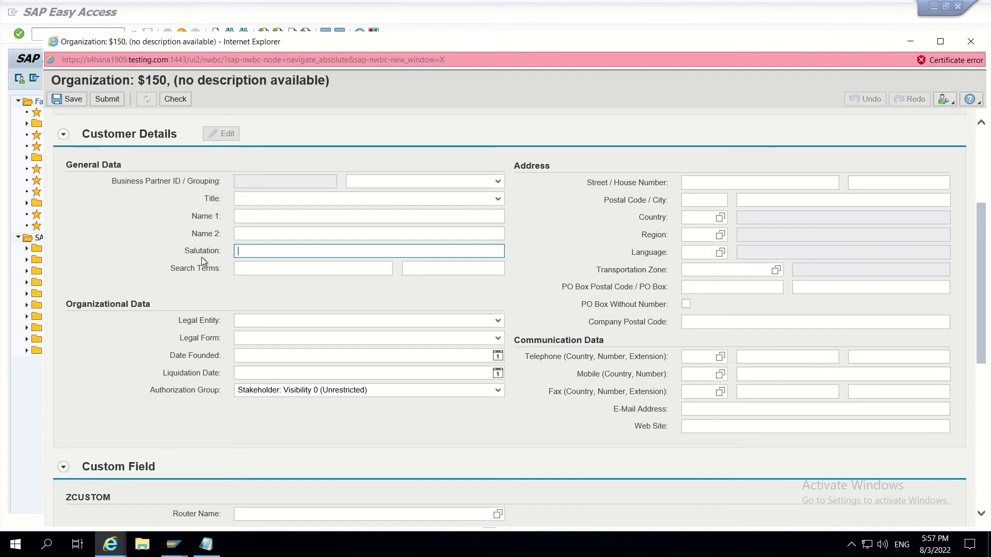
drag(184, 250, 222, 254)
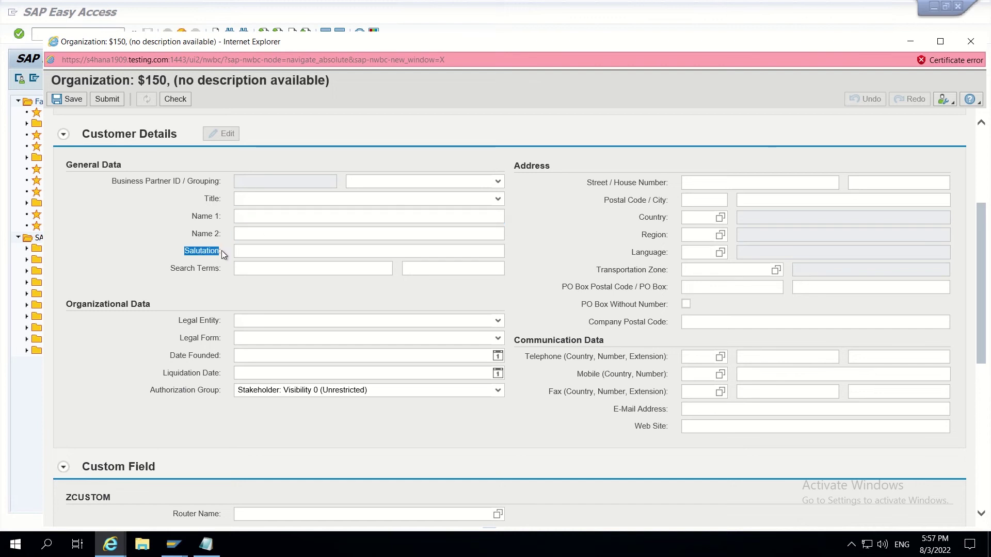
click(222, 250)
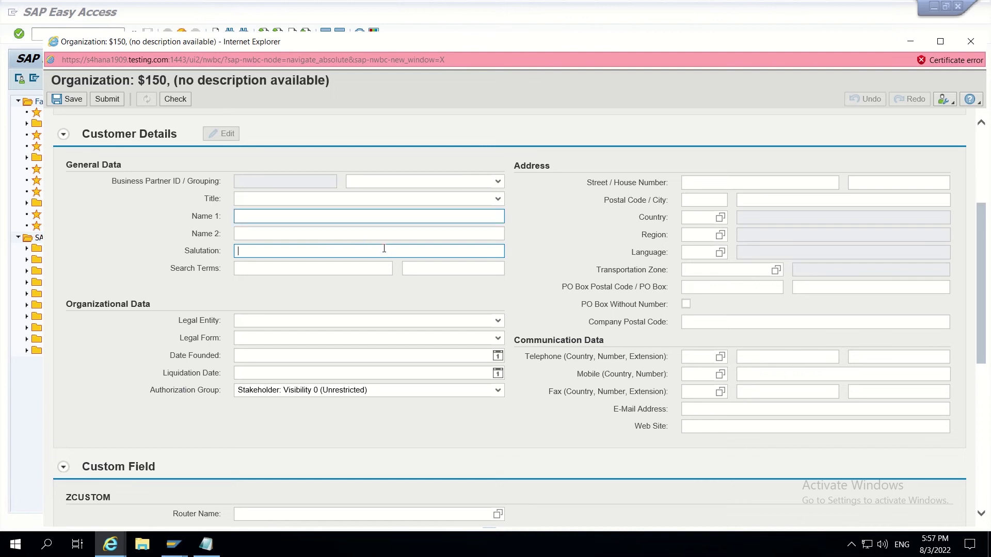
scroll(383, 250, up, 3)
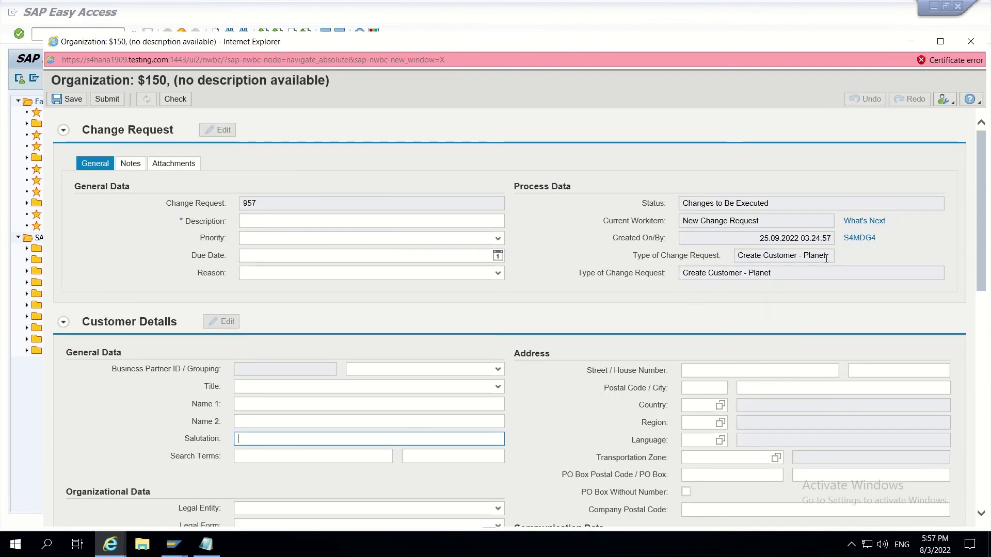
drag(827, 256, 732, 254)
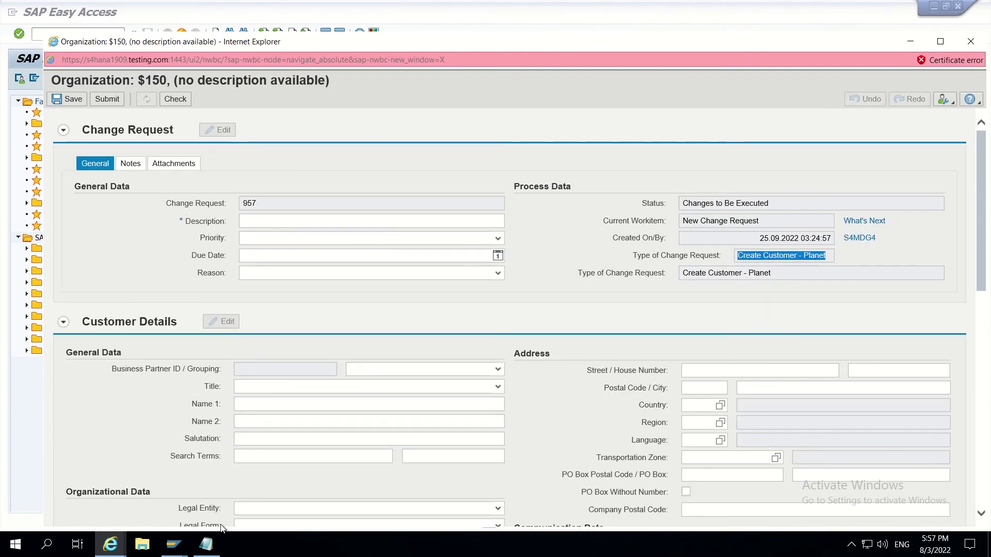
- Delete the FLCU00/FLCU01 roles line from the Notepad note and highlight 'ZCUST1P2'
click(206, 545)
drag(278, 204, 286, 202)
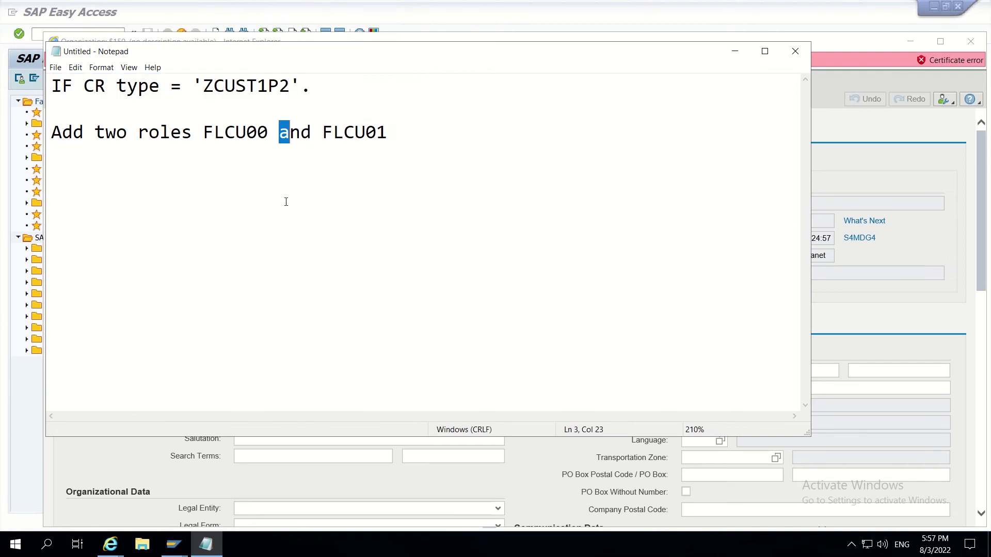
drag(421, 151, 21, 145)
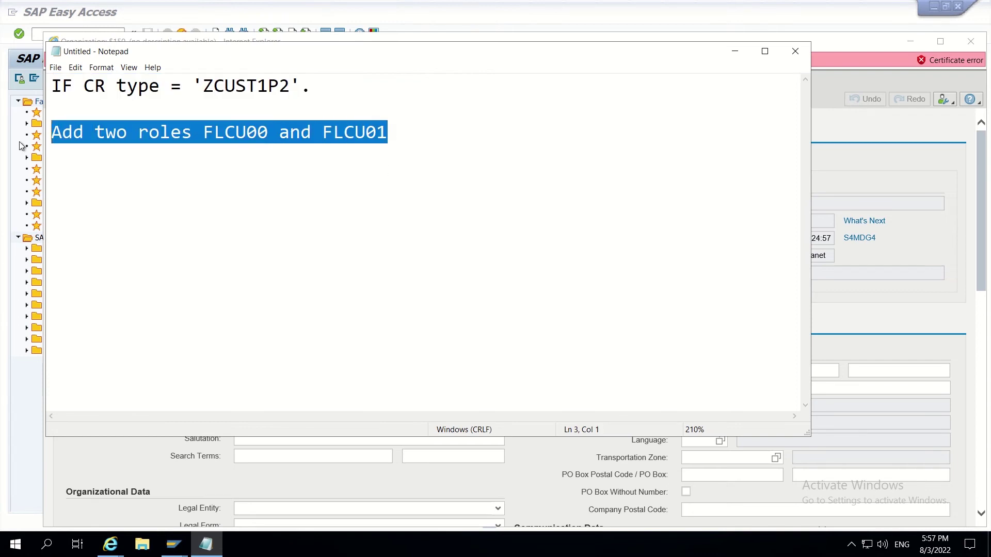
key(BackSpace)
key(BackSpace)
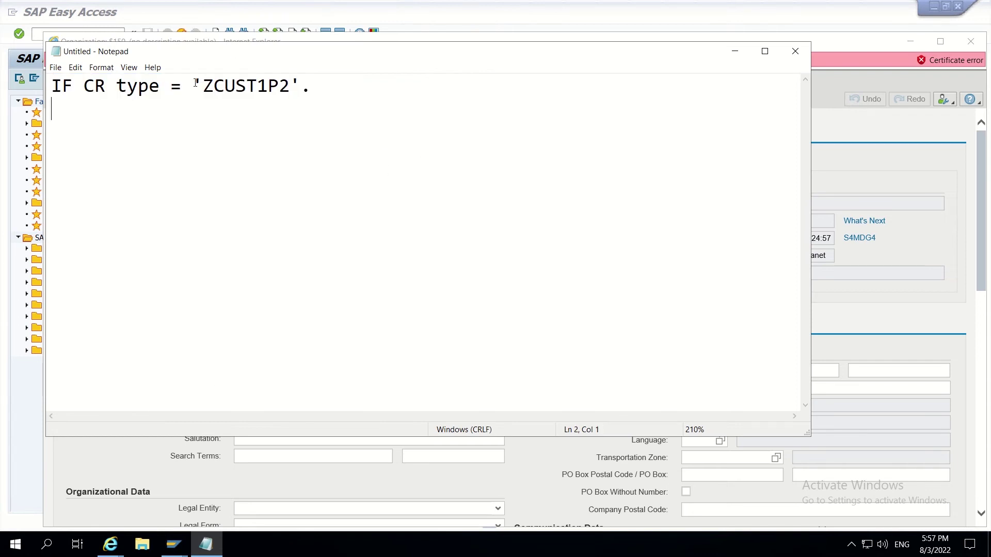
drag(196, 84, 299, 85)
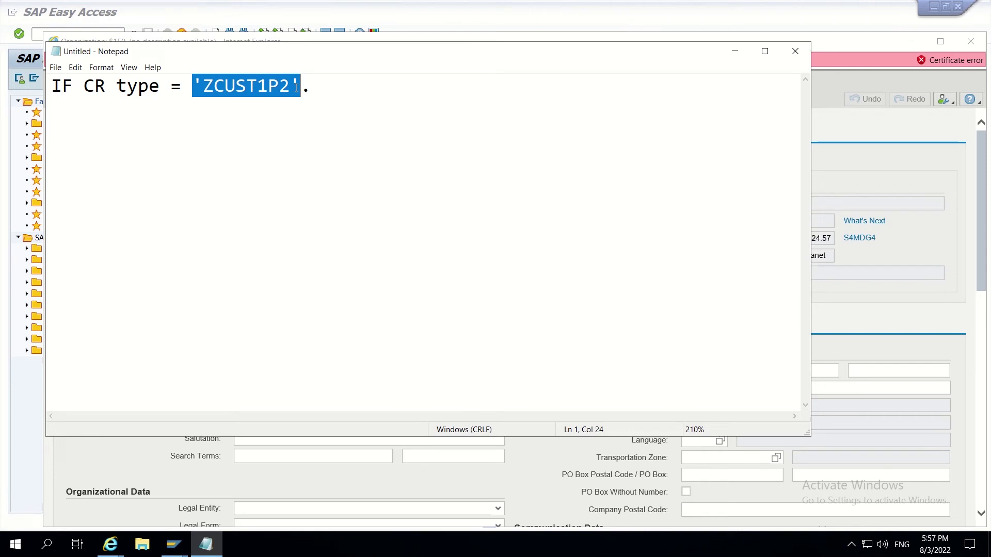
click(735, 51)
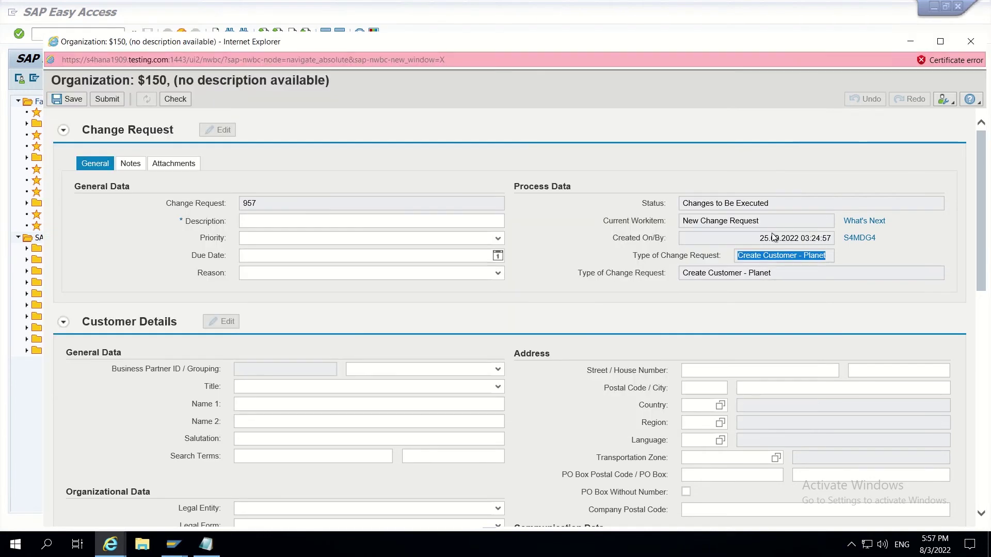
click(276, 222)
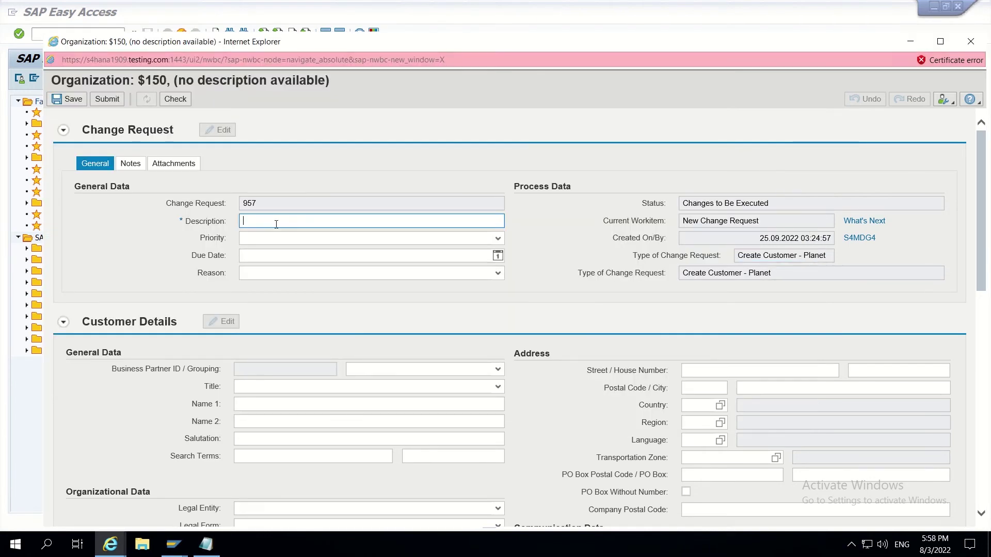
click(259, 388)
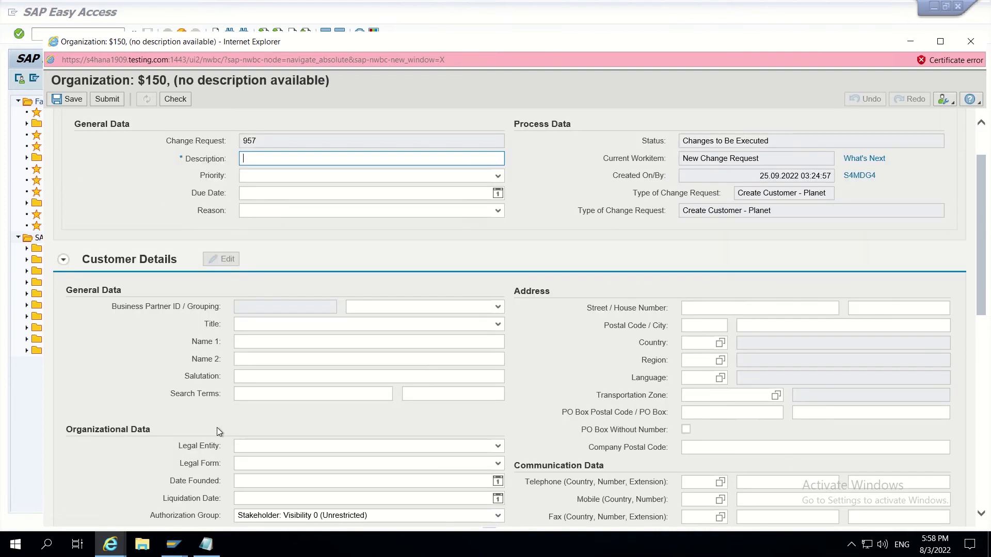
click(211, 379)
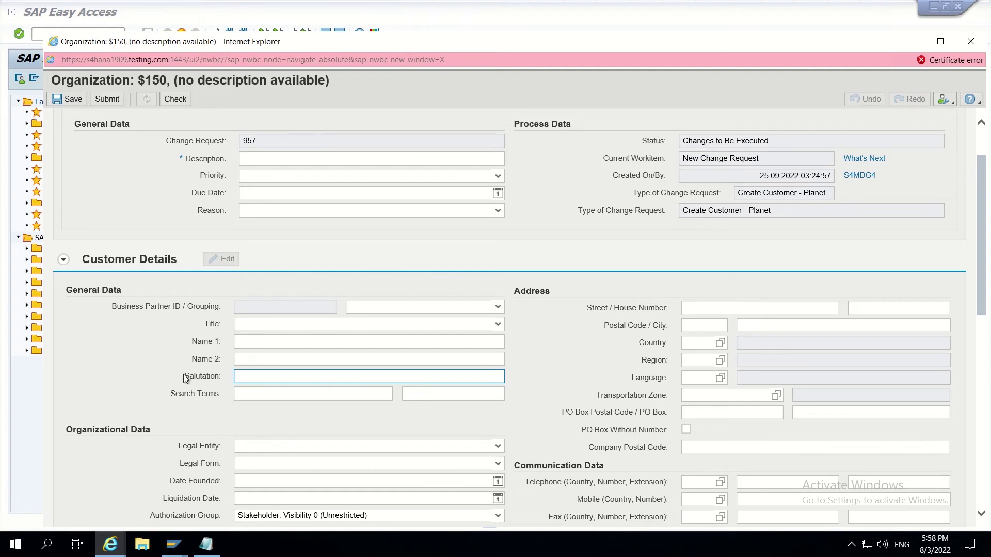
drag(185, 376, 216, 377)
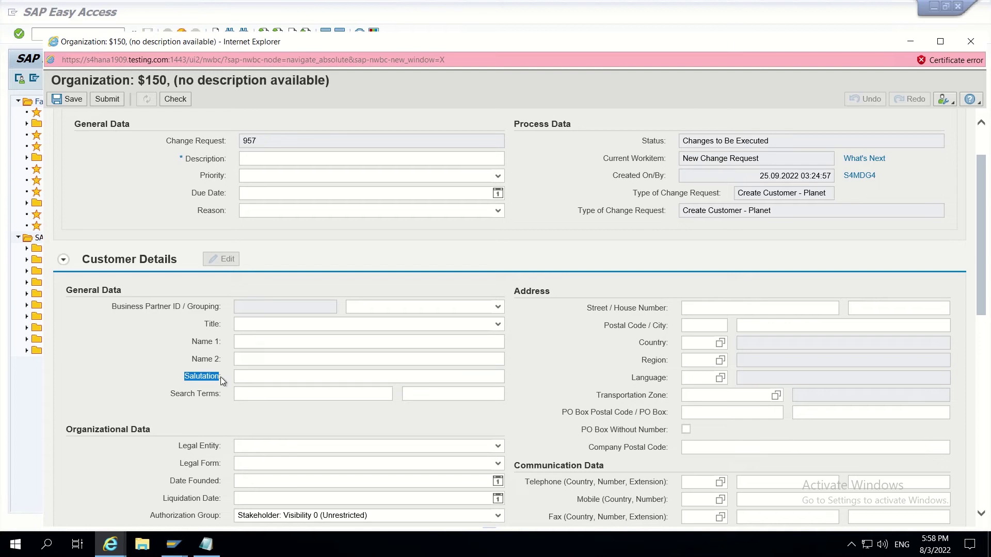
click(220, 377)
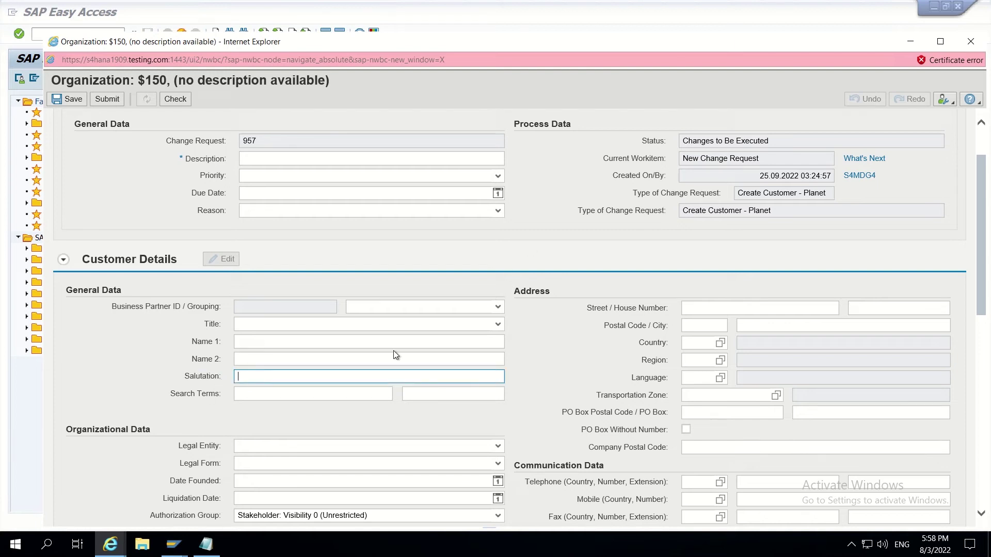
- From Salutation's technical help, open BS_BP_DETAILS Component Customizing in a full-screen window
right_click(261, 377)
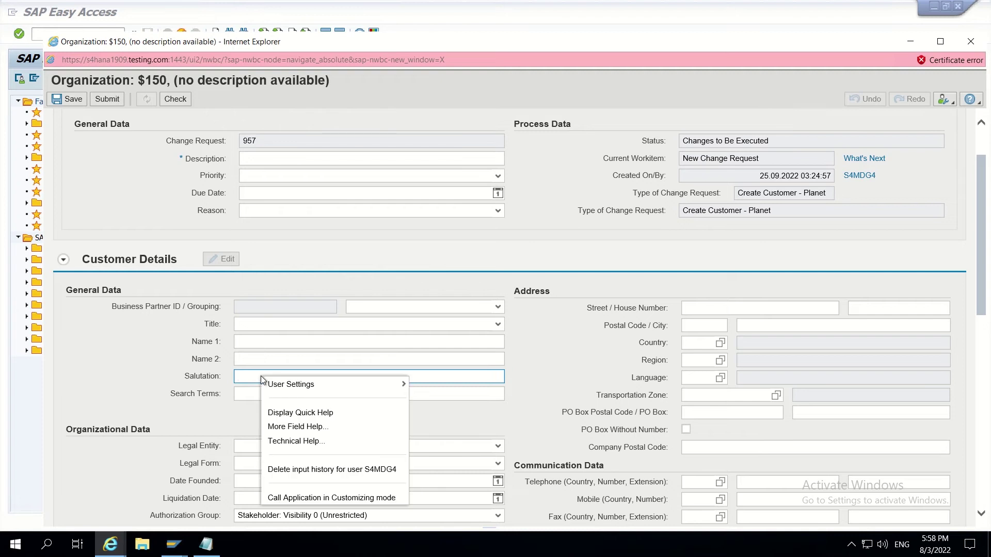
click(289, 443)
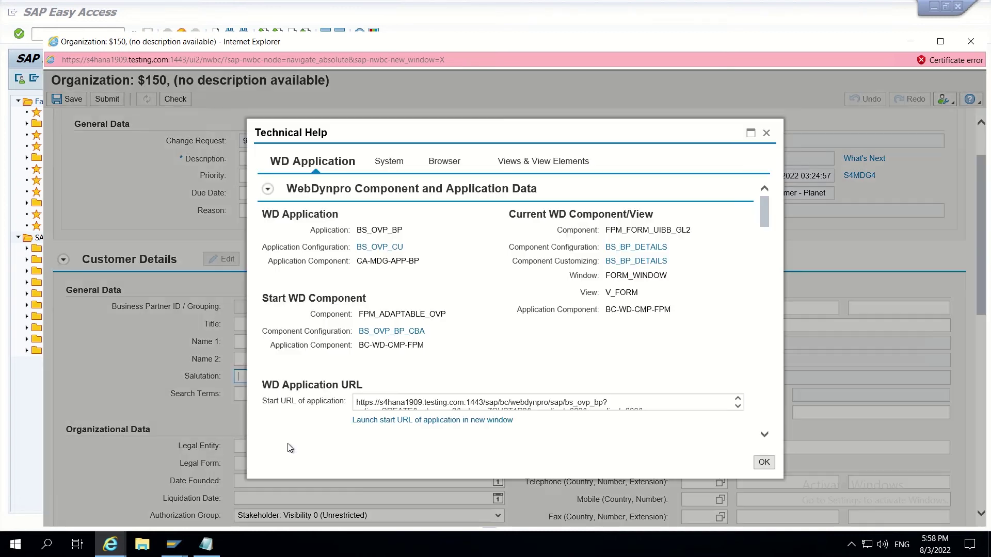
click(629, 262)
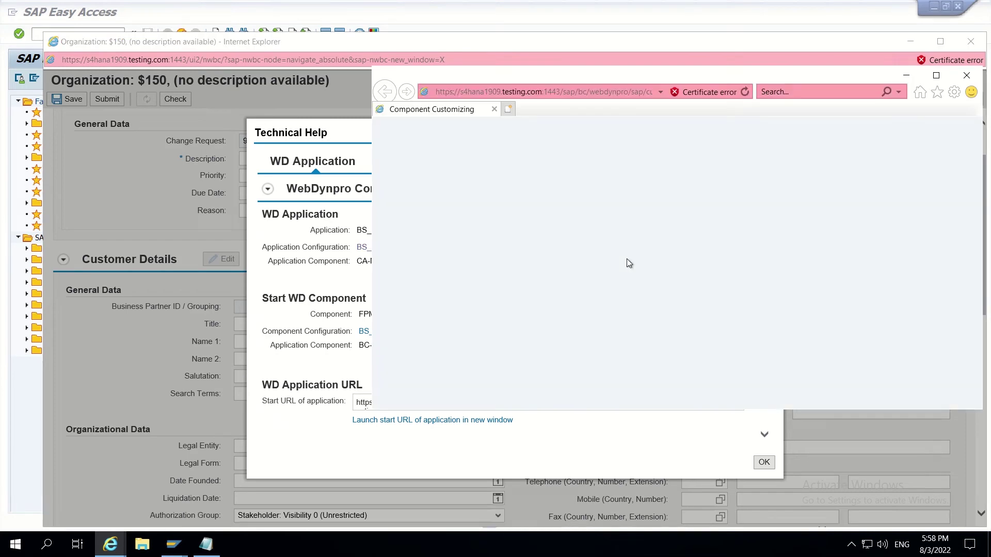
click(936, 76)
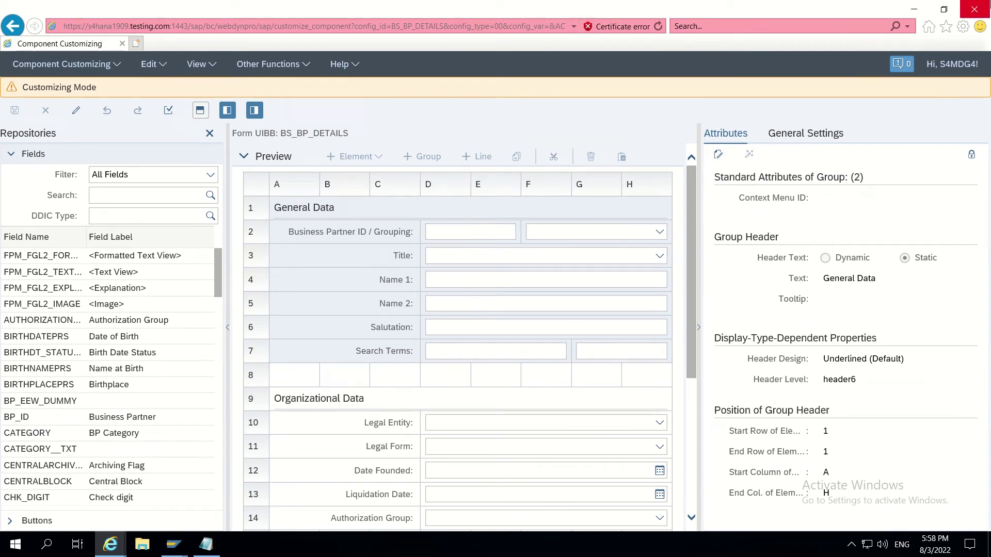
- Close the form customizing and open application configuration BS_OVP_CU in a full-screen window
click(975, 9)
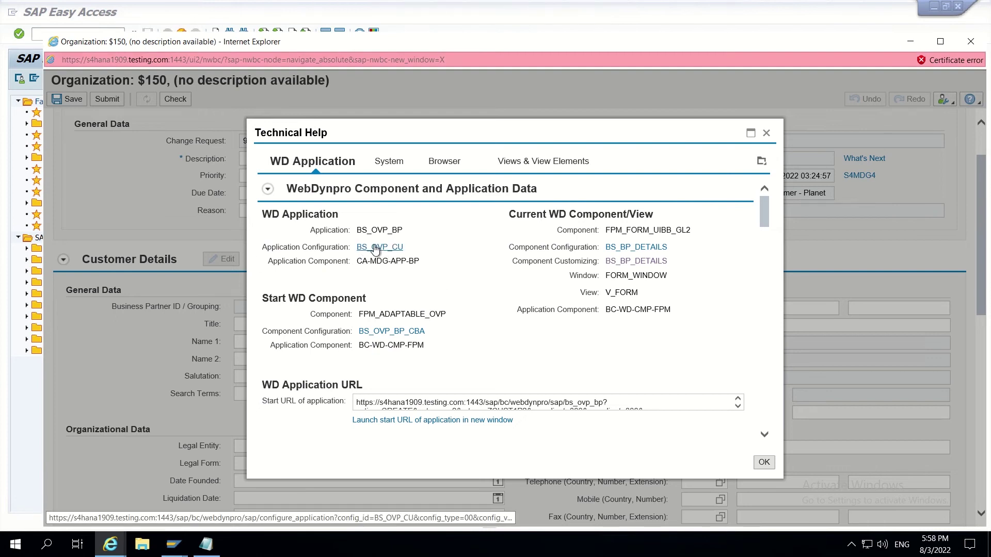
click(375, 249)
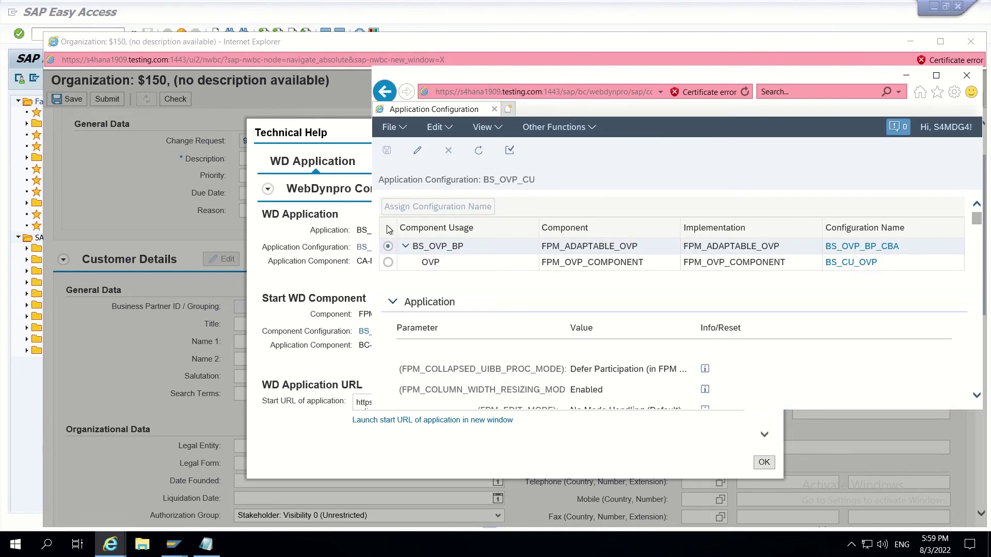
drag(688, 77, 536, 80)
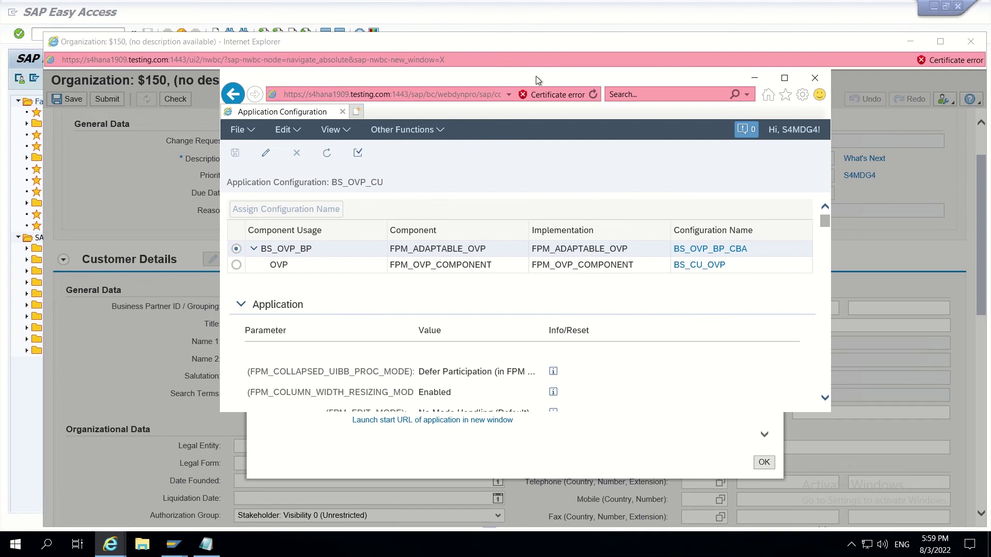
click(785, 77)
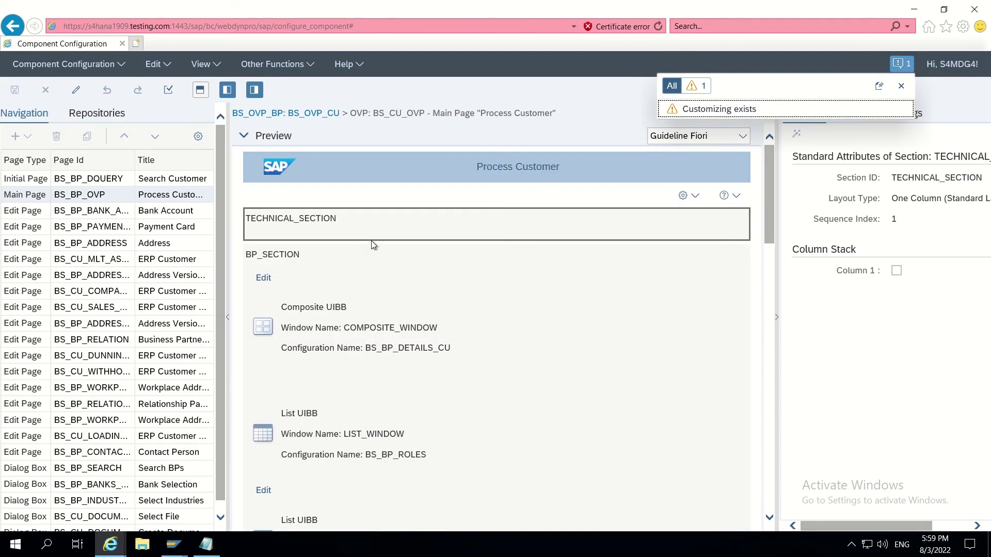
- Select Composite UIBB BS_BP_DETAILS_CU on the Process Customer page and open its configuration
scroll(428, 228, down, 1)
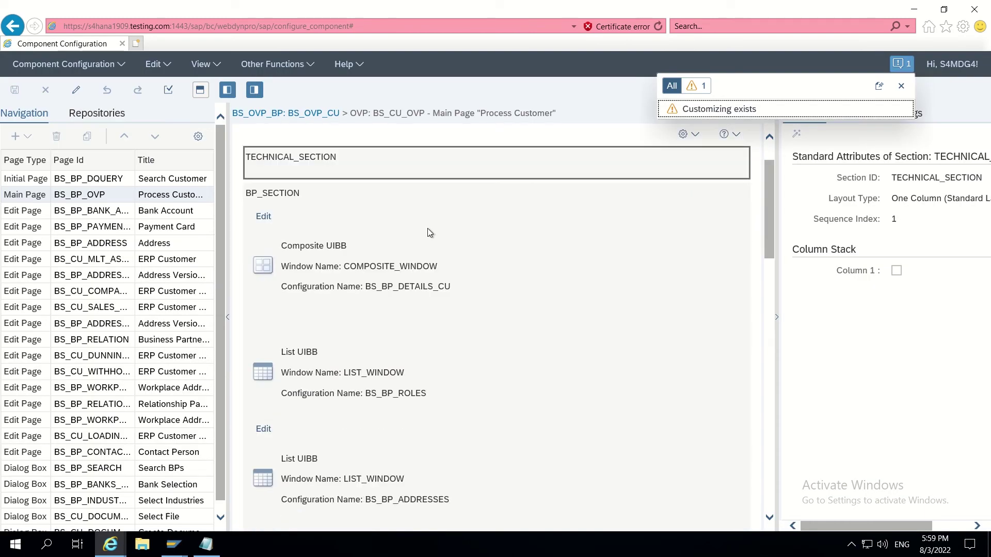
scroll(428, 228, down, 1)
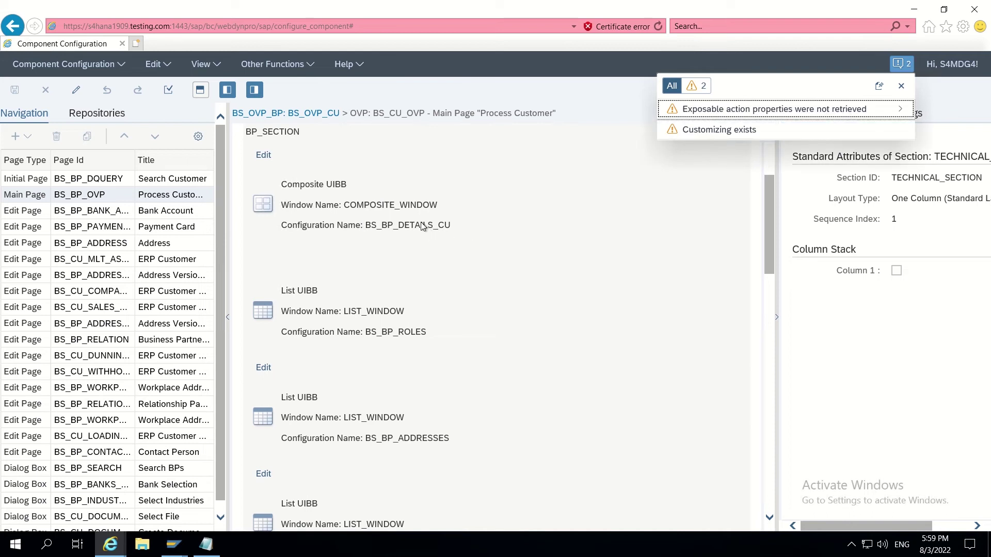
scroll(422, 226, up, 2)
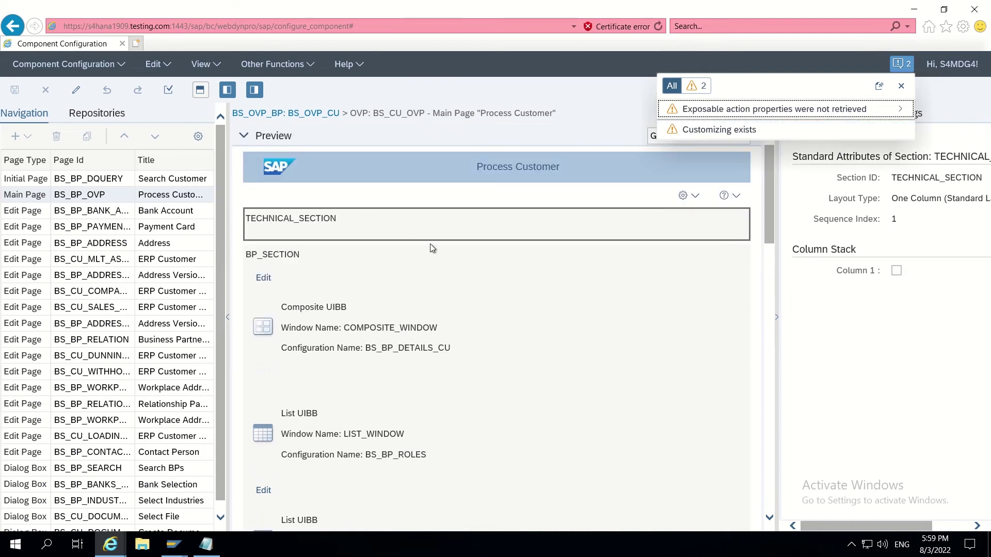
scroll(430, 247, down, 1)
click(411, 255)
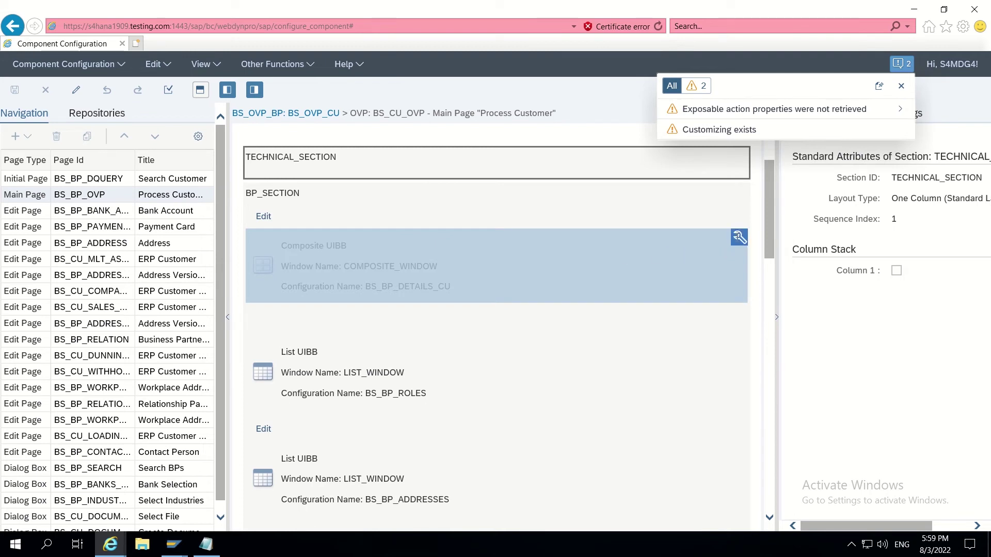
click(739, 237)
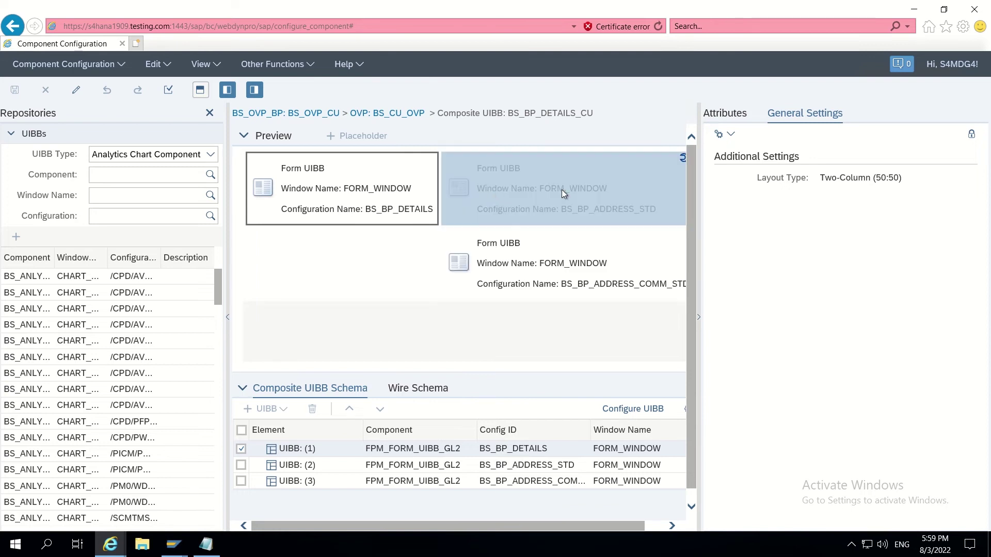
- Select Form UIBB BS_BP_DETAILS in the composite preview and open its configuration
drag(562, 190, 433, 160)
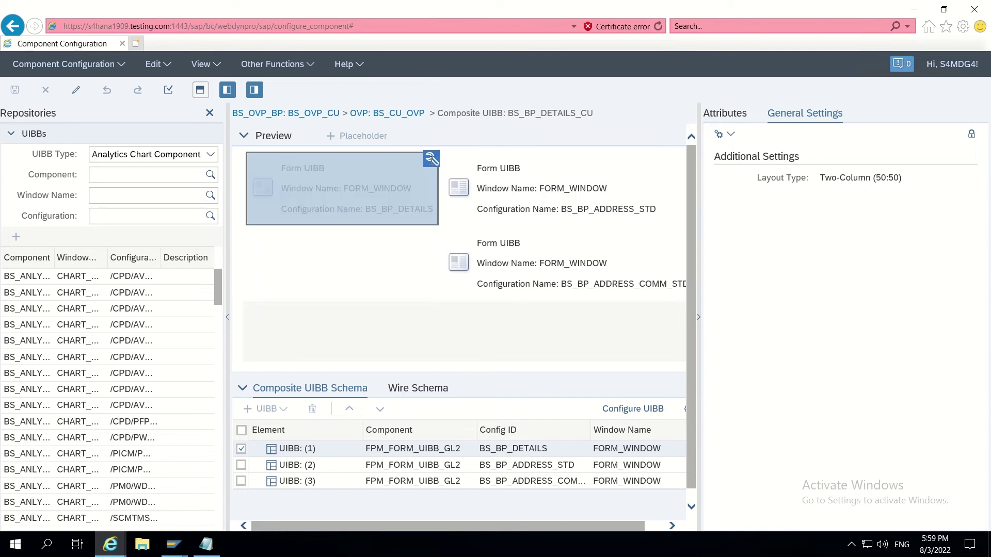
click(431, 160)
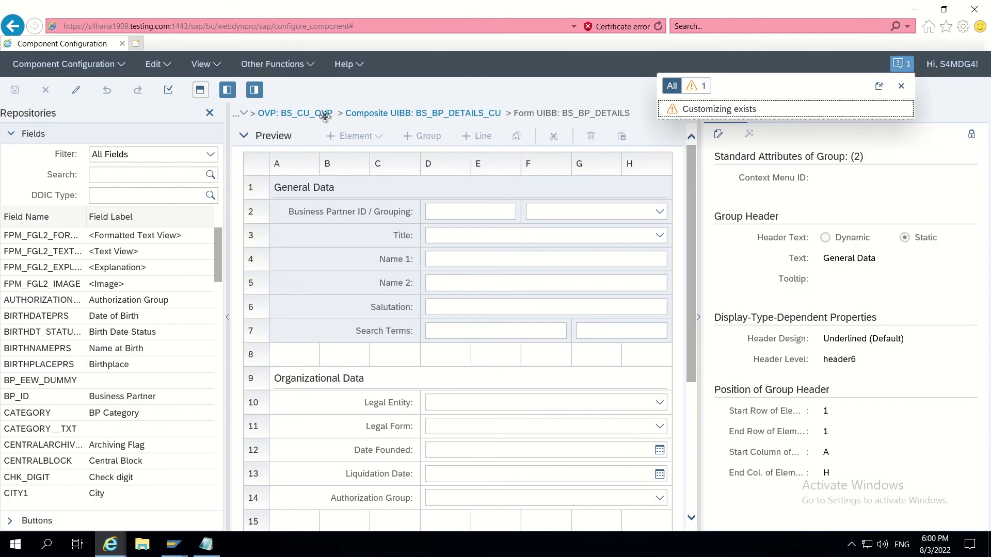
- Launch Edit Customizing for BS_BP_DETAILS and maximize the Component Customizing window
click(309, 65)
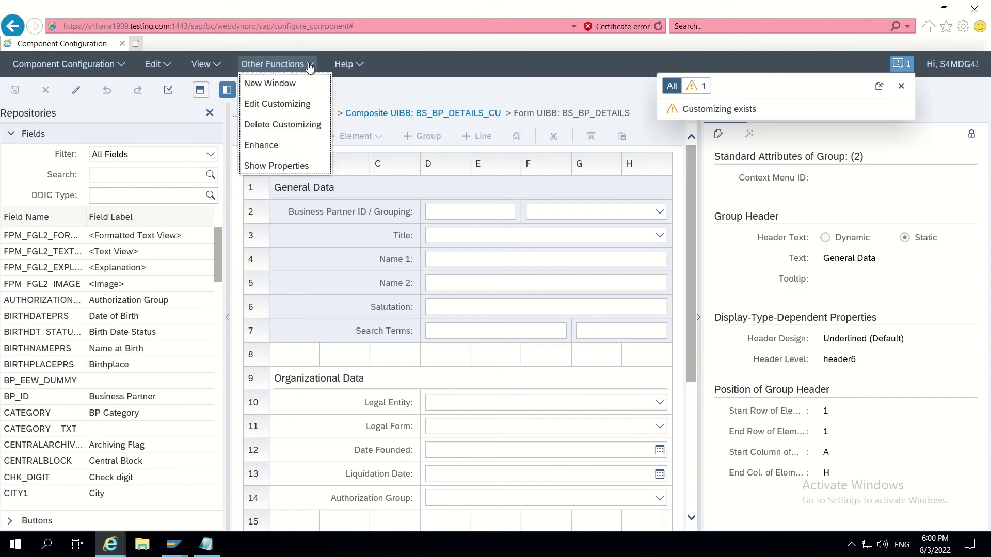
click(277, 104)
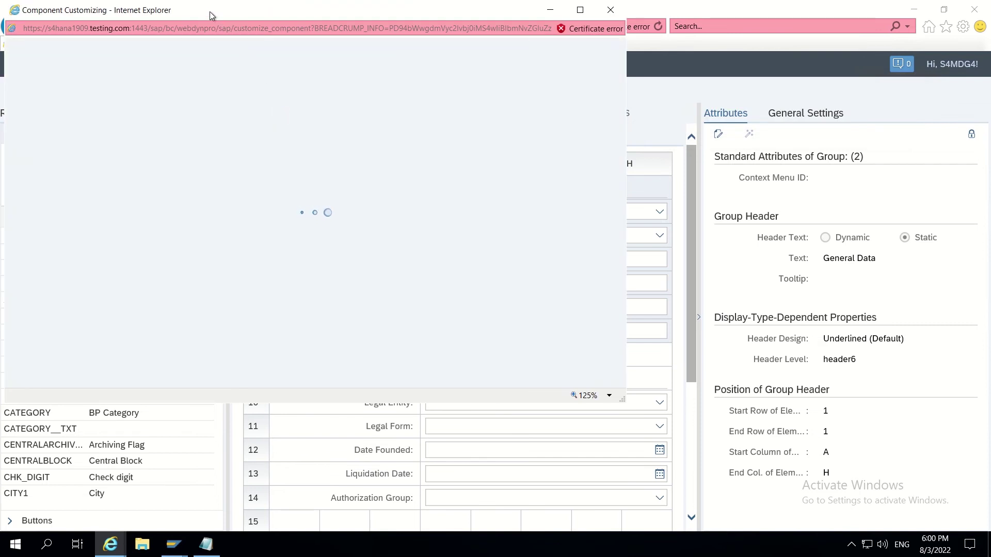
drag(210, 11, 432, 72)
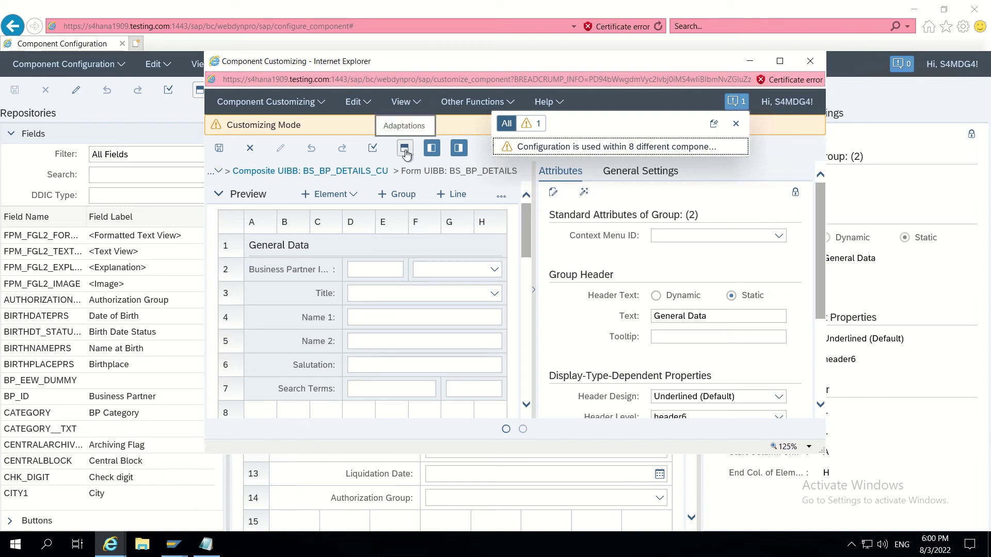
click(780, 61)
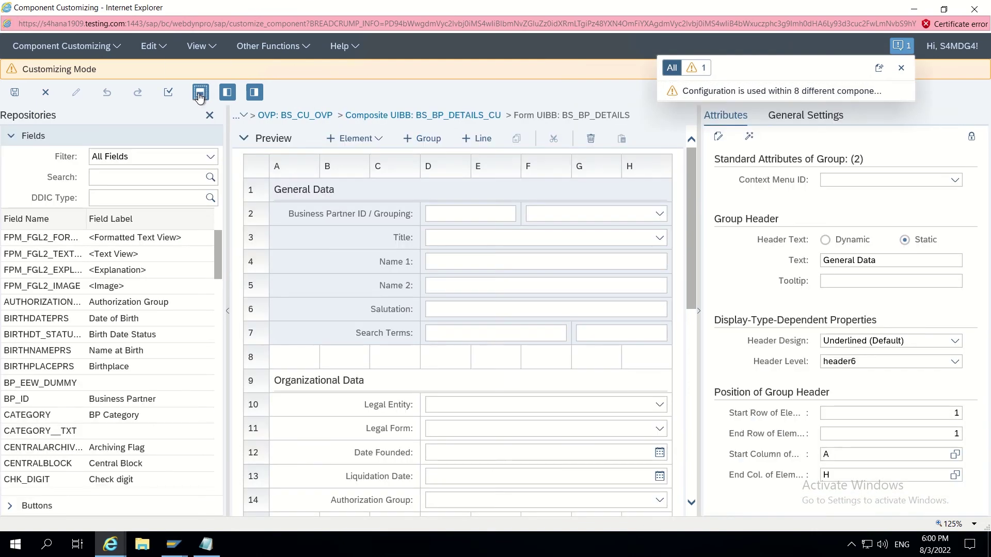
- Show the BP_ADAPTS adaptations for BS_BP_DETAILS and collapse the first entry's sub-entries
click(200, 93)
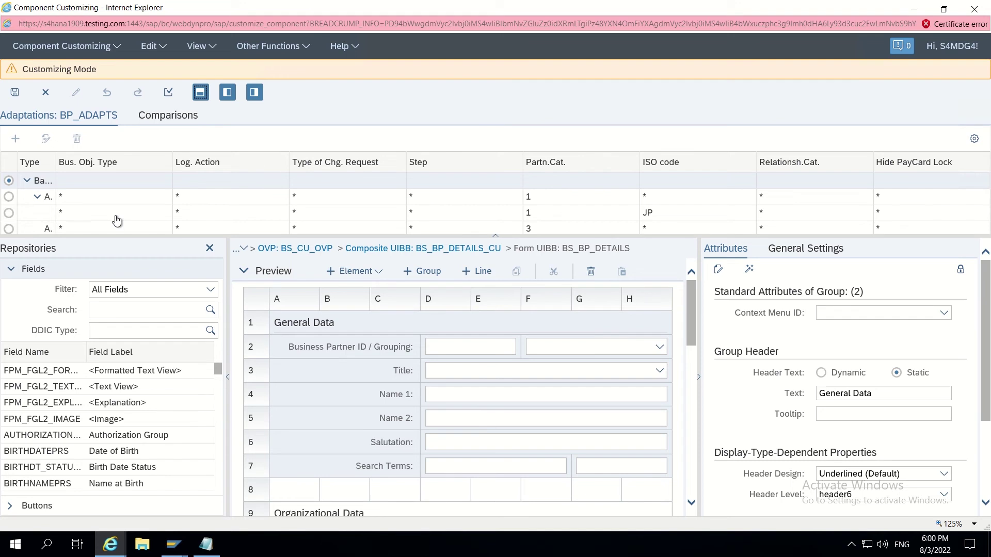
click(37, 198)
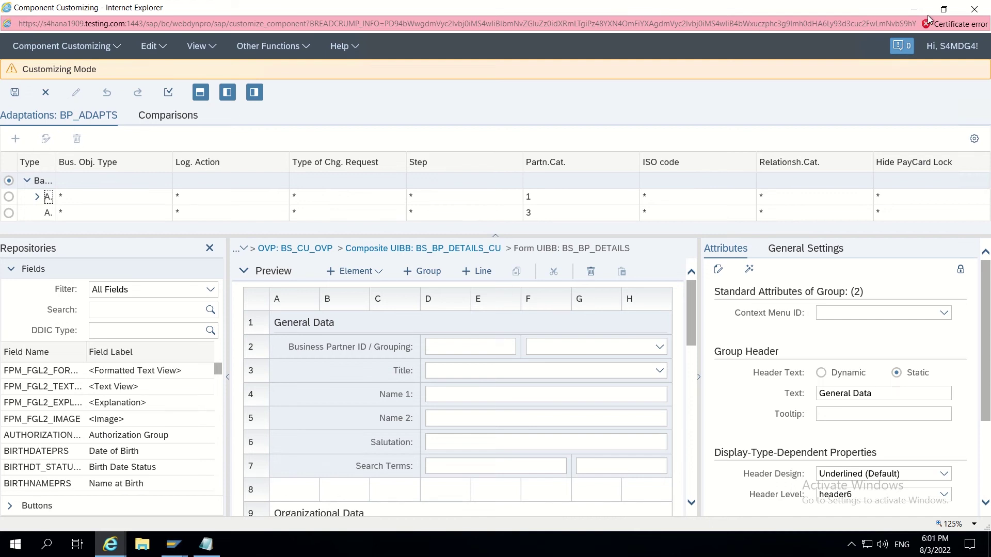
- Return to the component configuration and display the BP_ADAPTS adaptation tree
click(974, 11)
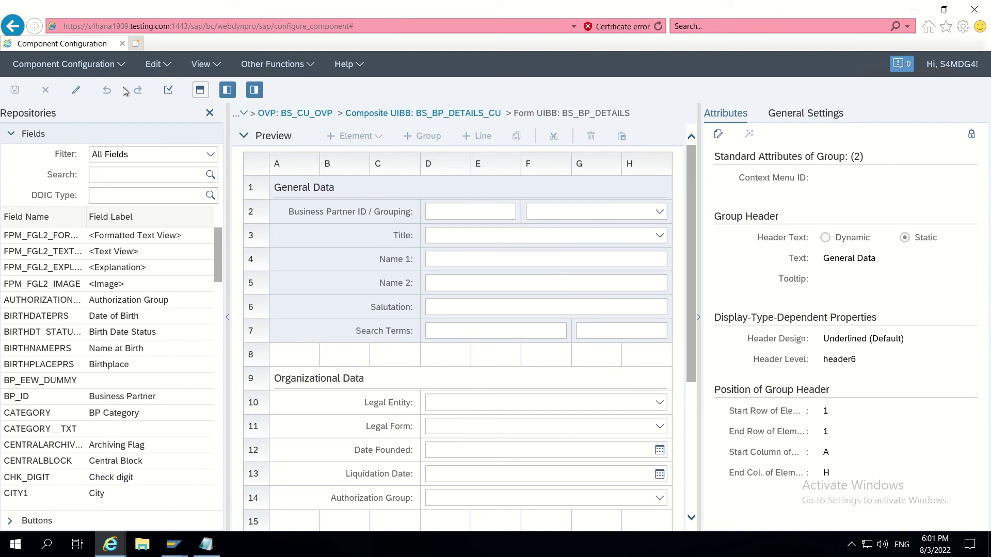
click(203, 91)
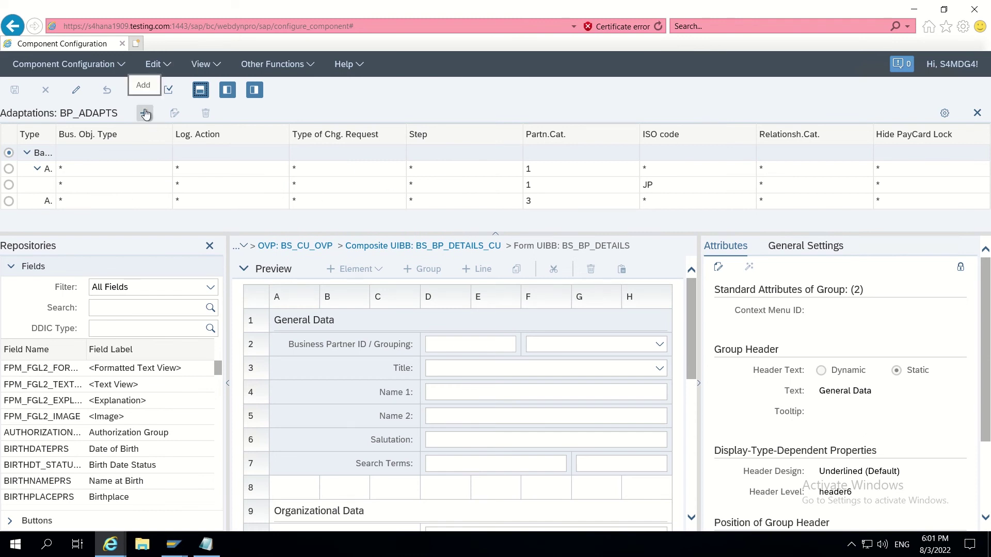
click(28, 154)
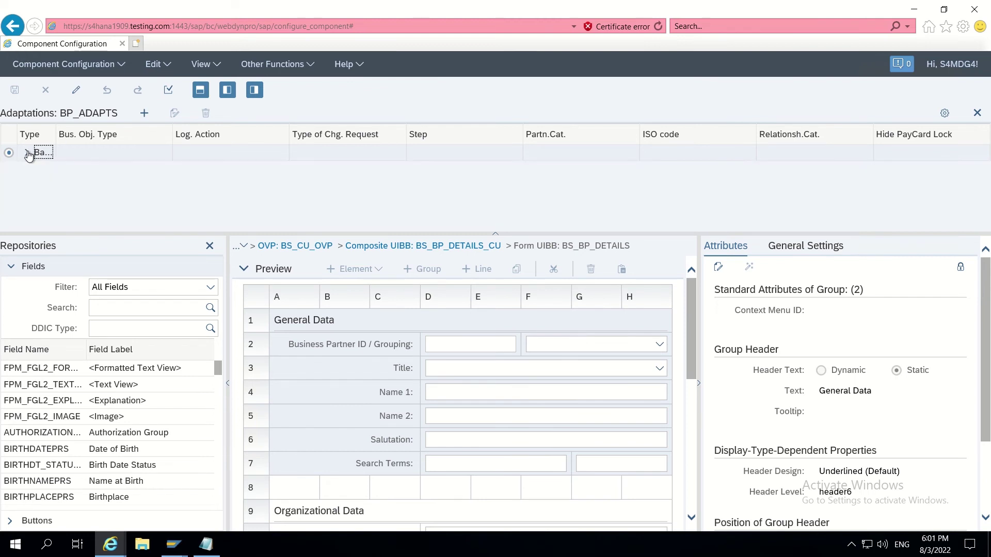
click(26, 153)
- Add a new adaptation with Type of Chg. Request restricted to ZCUST1P2
click(142, 116)
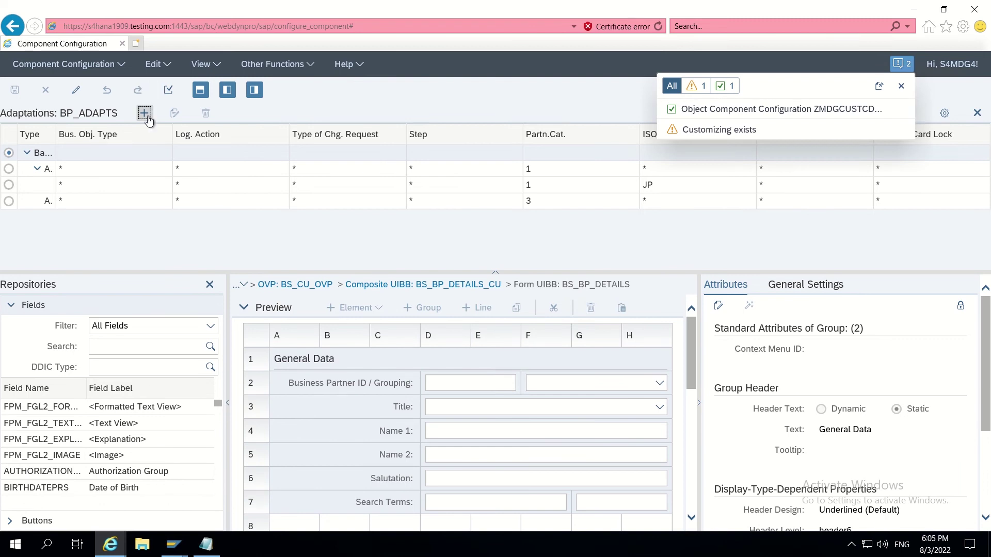
click(147, 116)
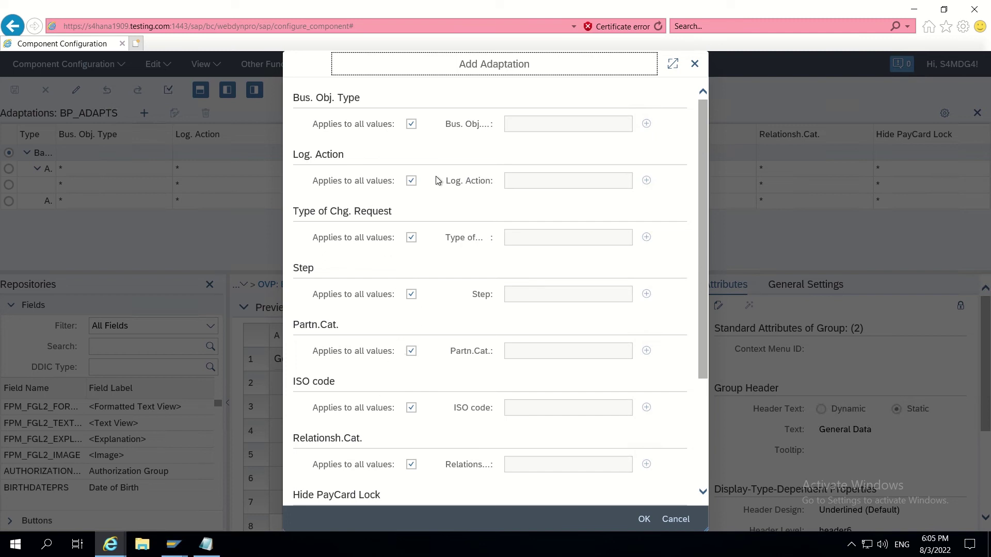
click(411, 238)
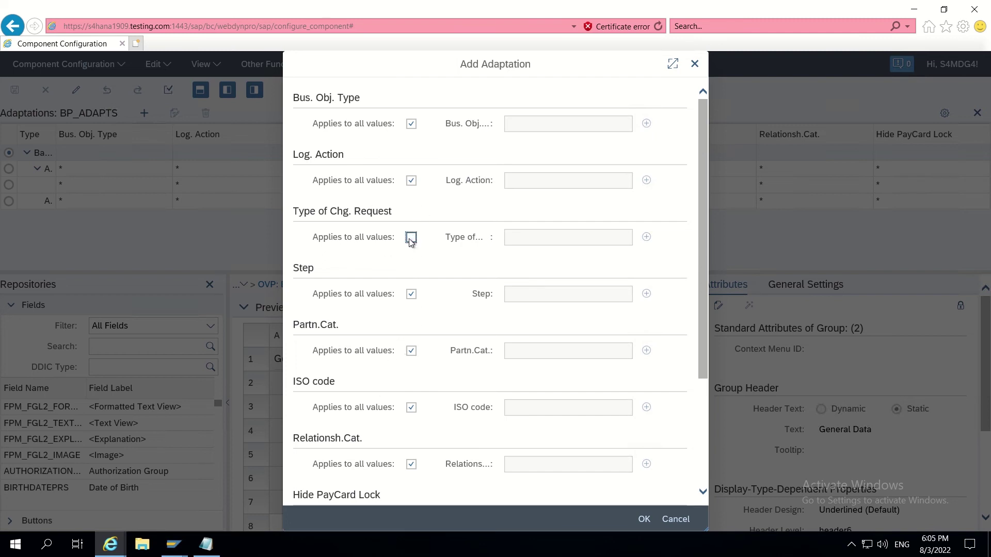
click(536, 242)
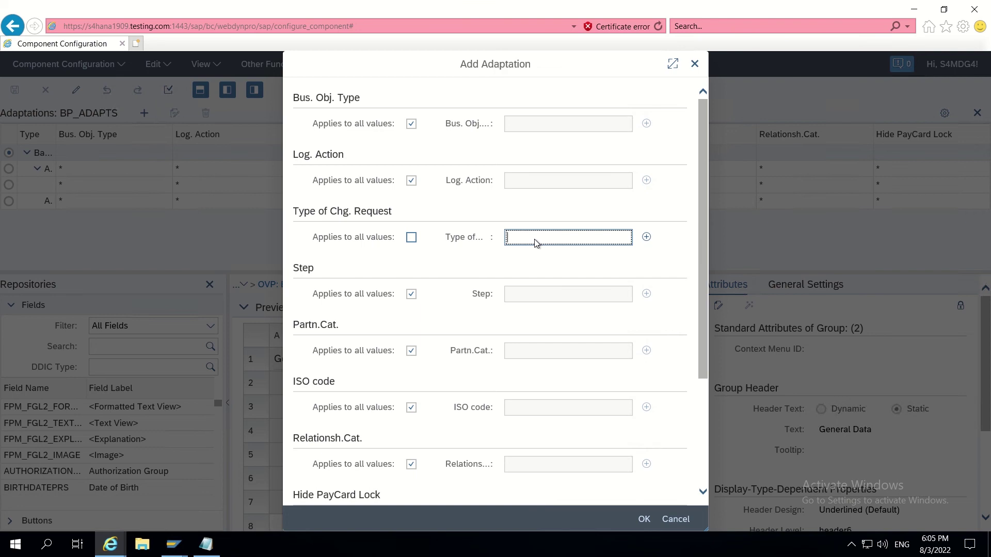
text(Z)
text(CUST1P)
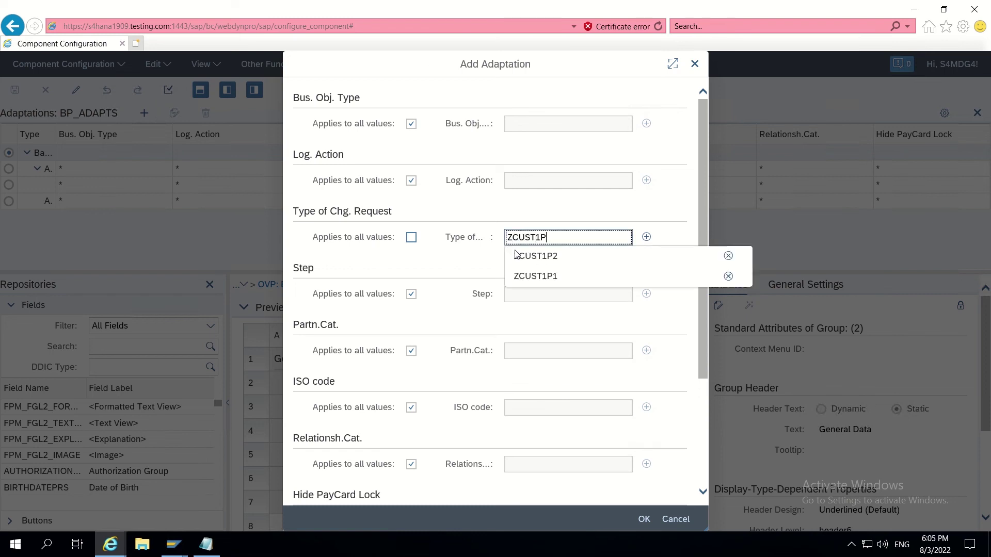
key(Escape)
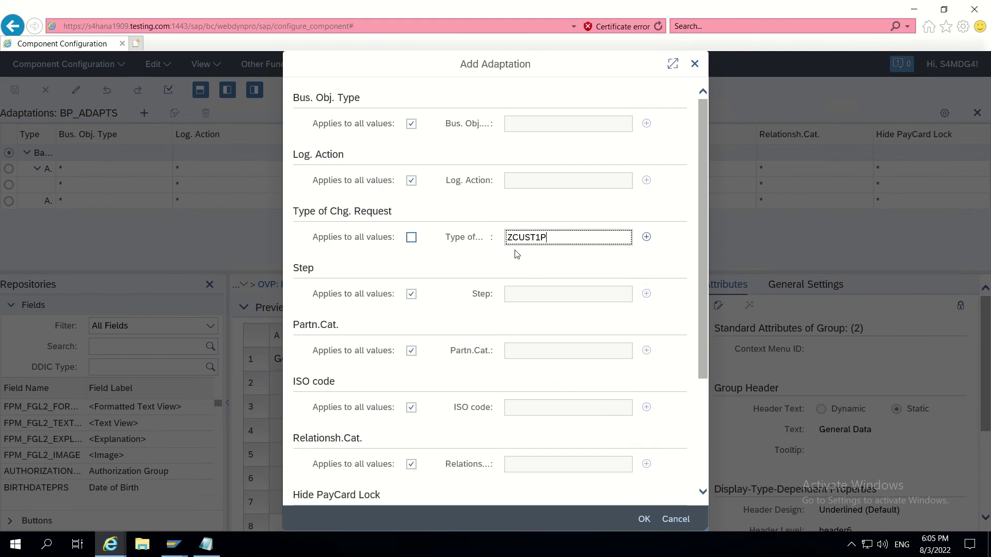
text(2)
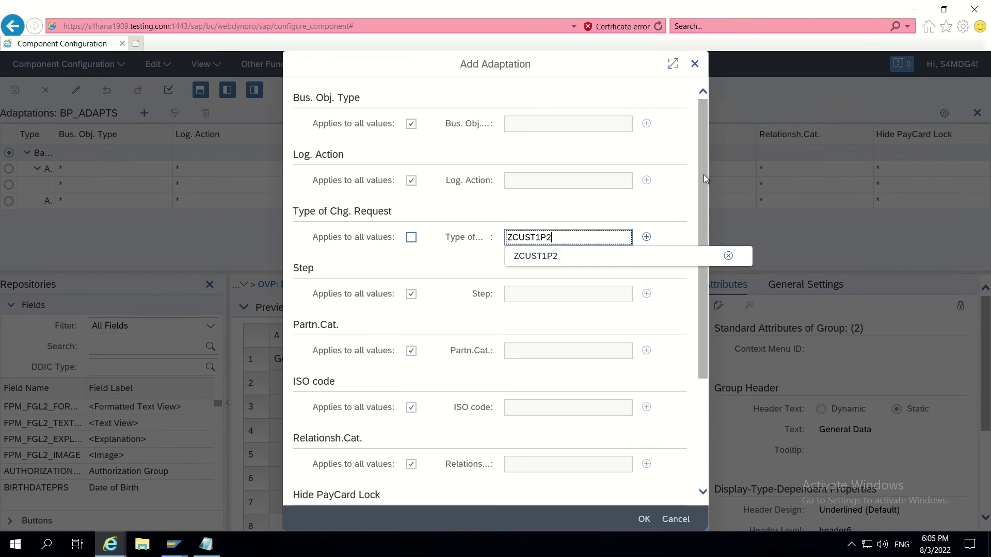
drag(704, 174, 698, 249)
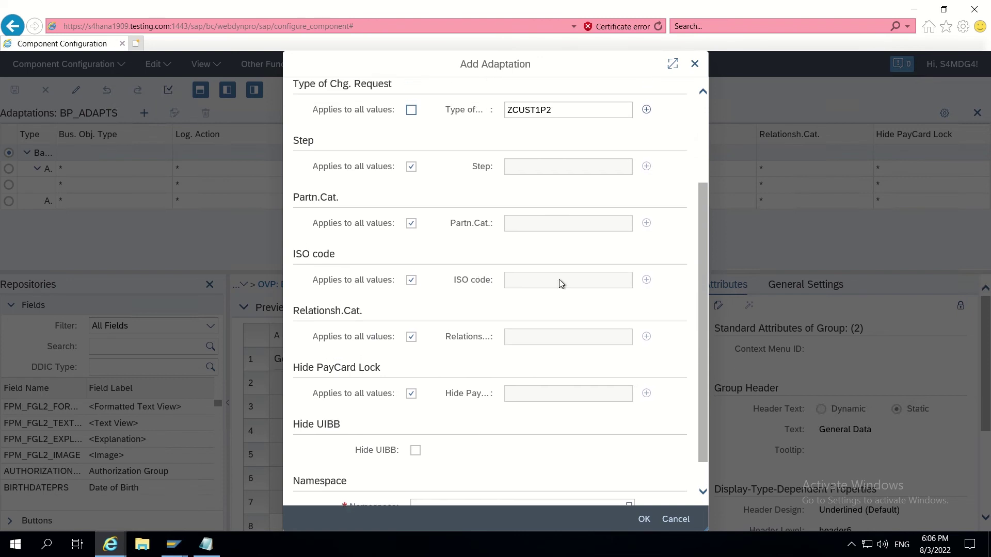
- Restrict the adaptation's partner category to 2, Organization
click(412, 223)
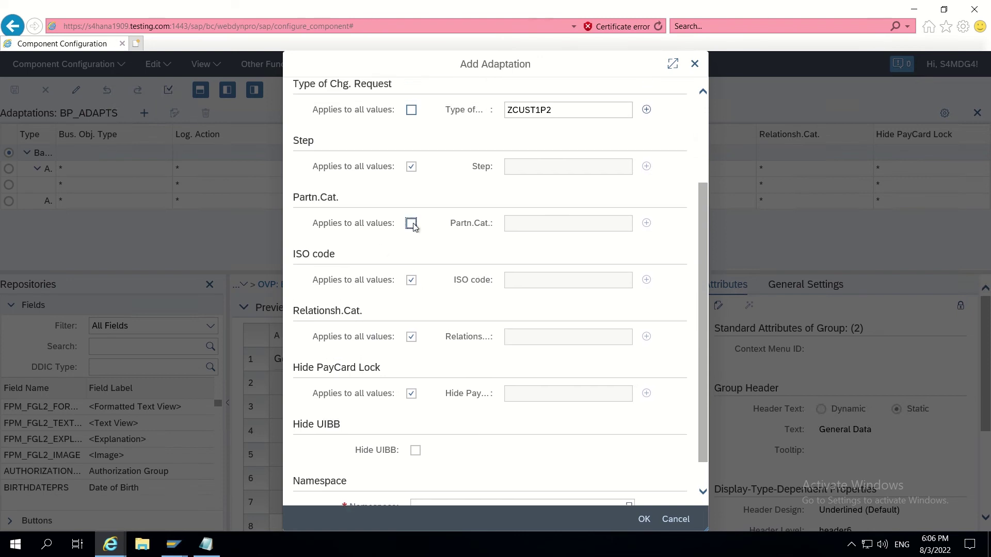
click(527, 224)
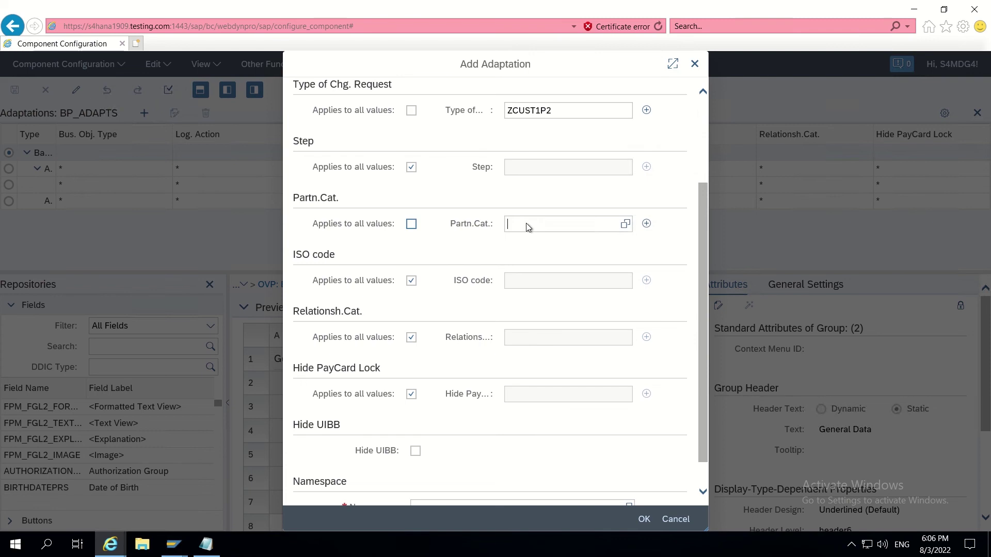
click(627, 224)
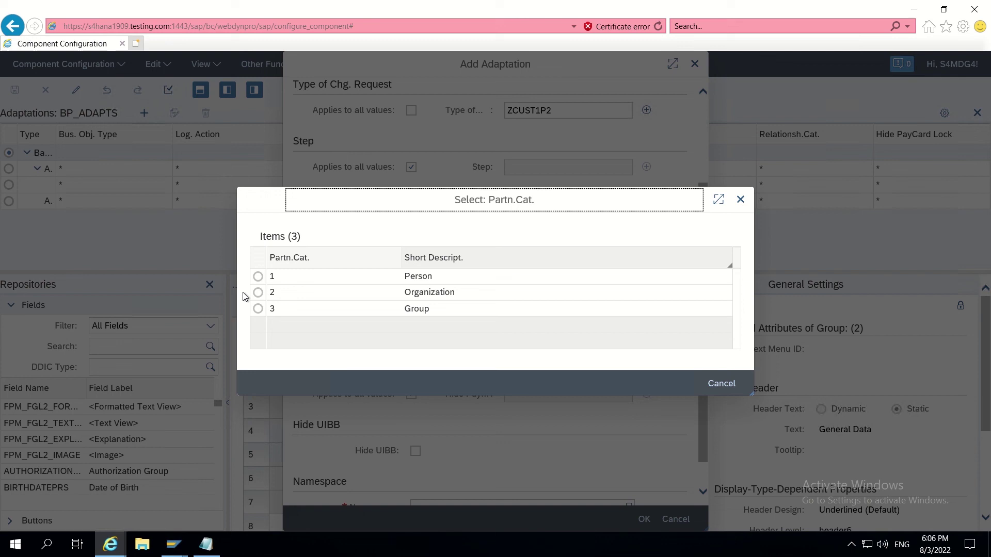
click(259, 293)
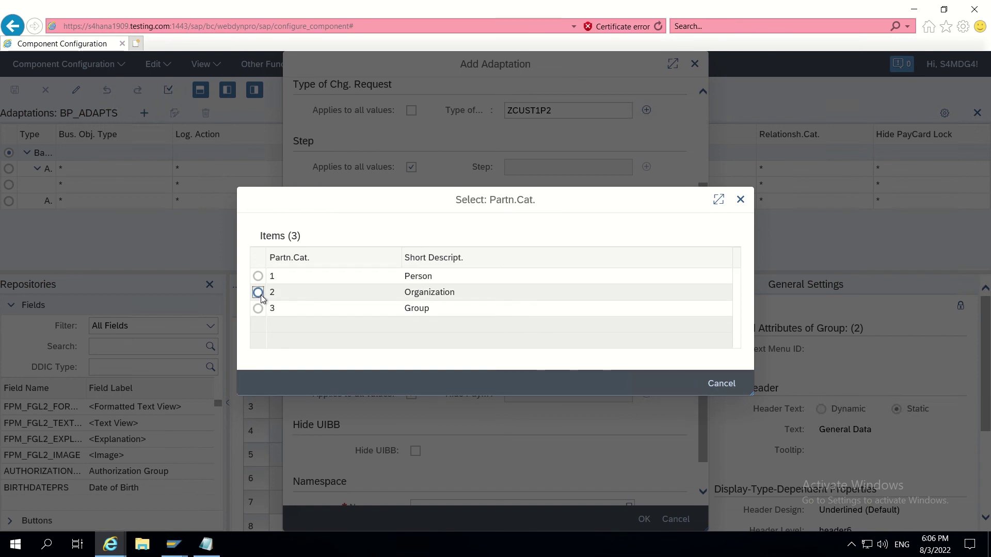
click(258, 293)
scroll(501, 395, down, 1)
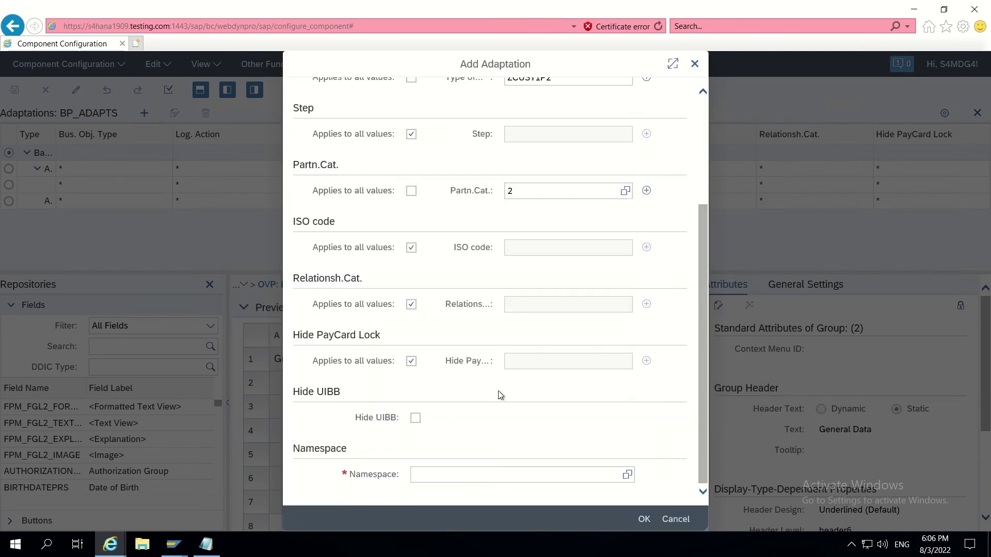
- Set namespace ZMDGCUST, create the adaptation, and store it as a local object
click(428, 476)
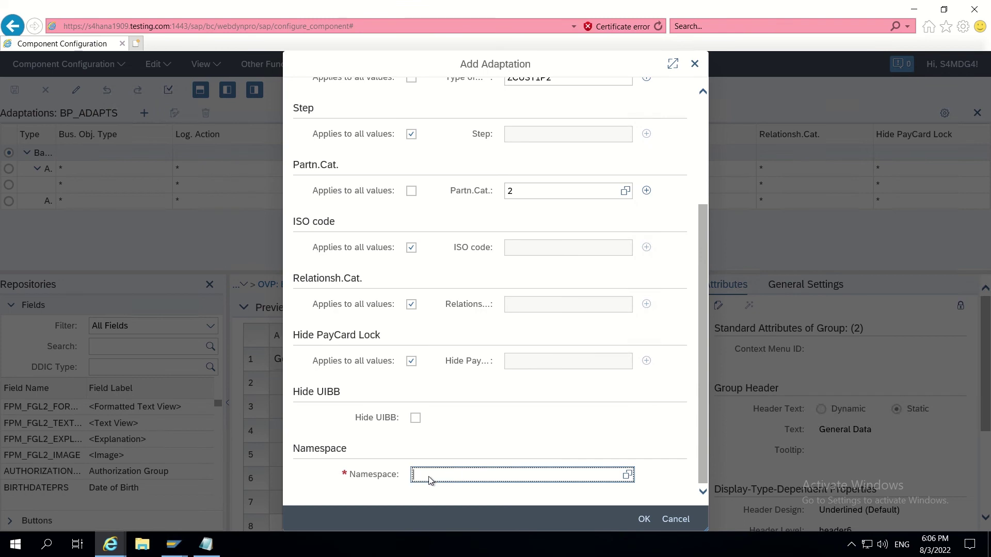
text(Z)
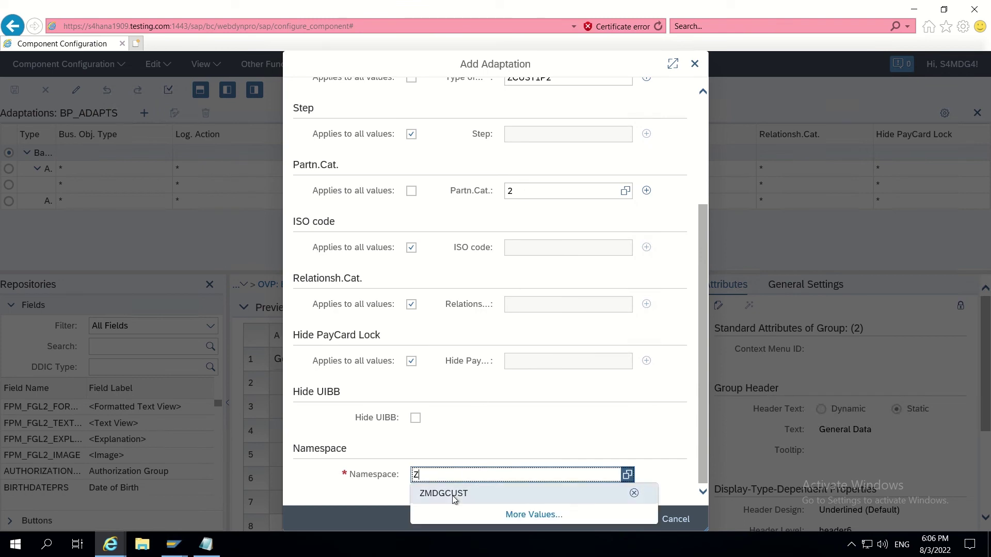
click(454, 494)
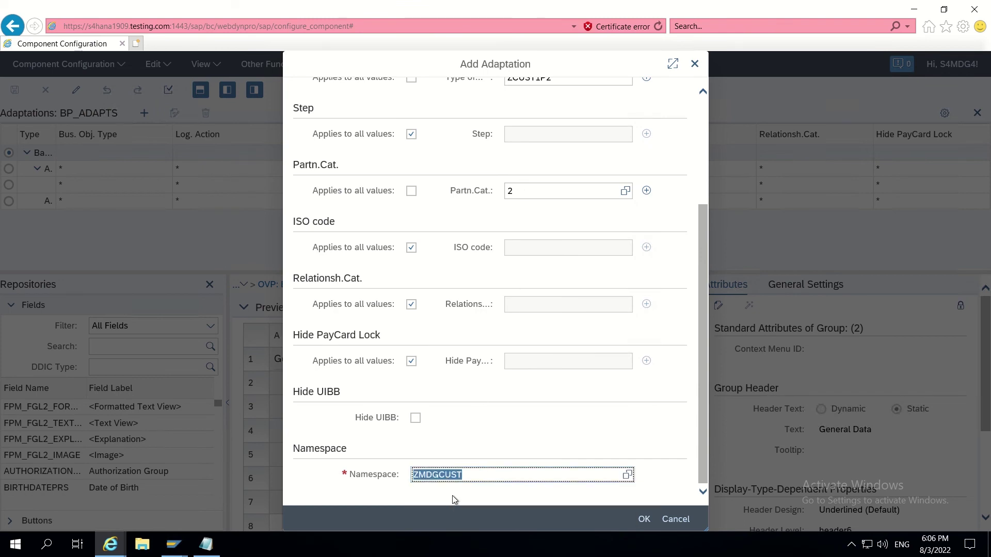
click(645, 519)
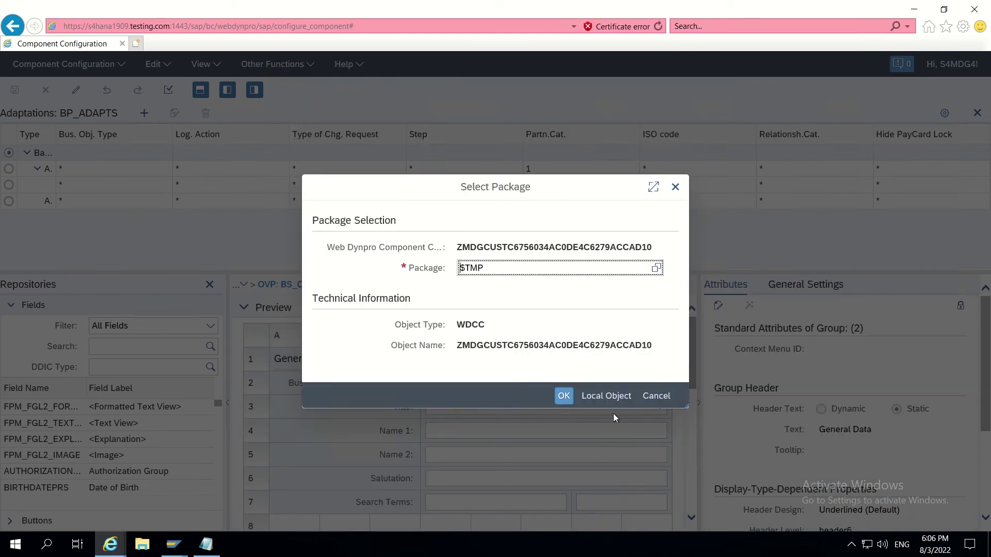
click(600, 400)
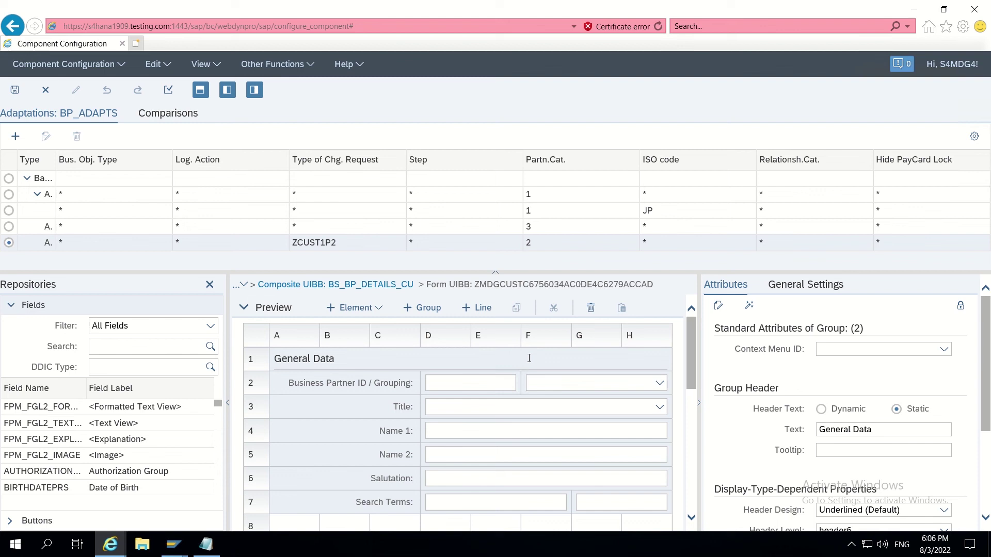
- Select the Salutation field in the Customer Details preview and enlarge the preview area
scroll(531, 359, down, 2)
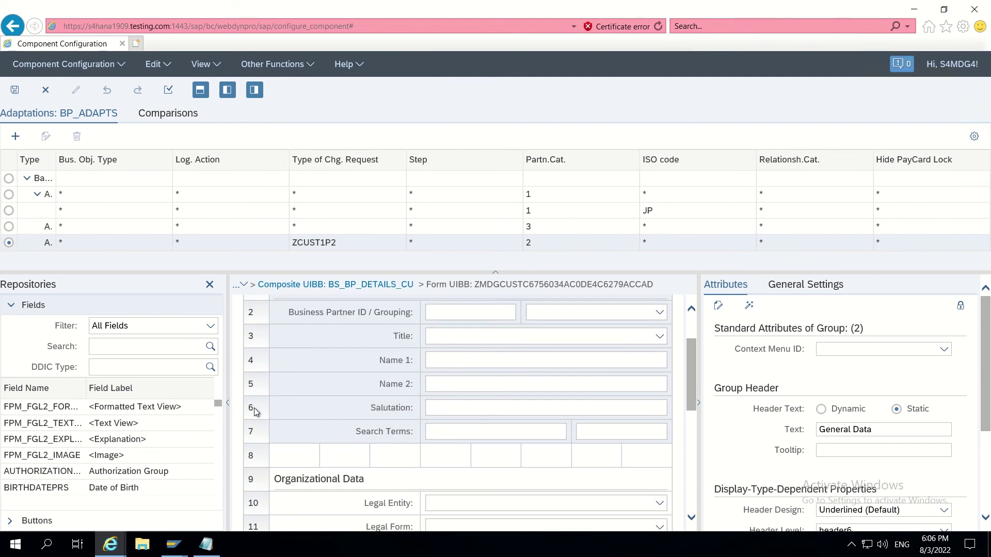
click(420, 408)
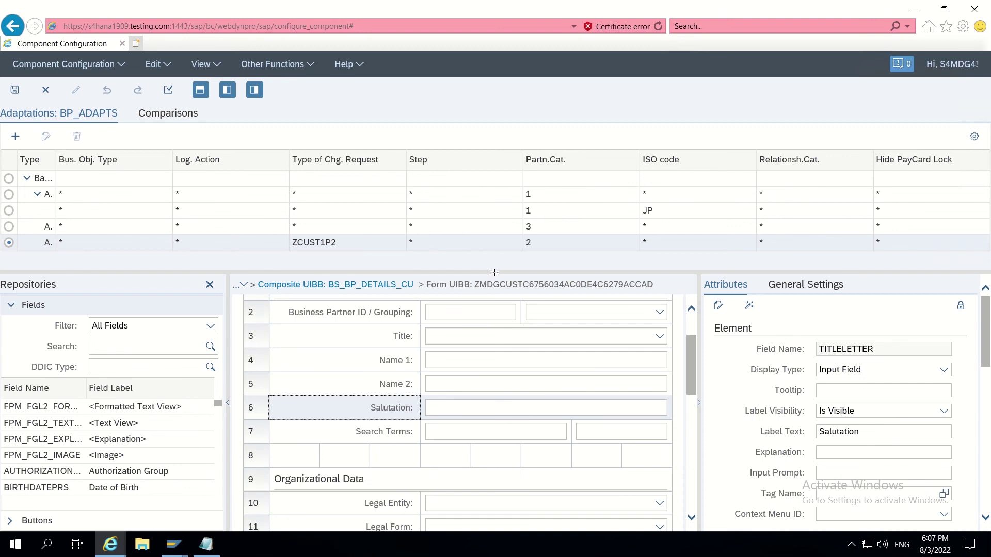
click(495, 273)
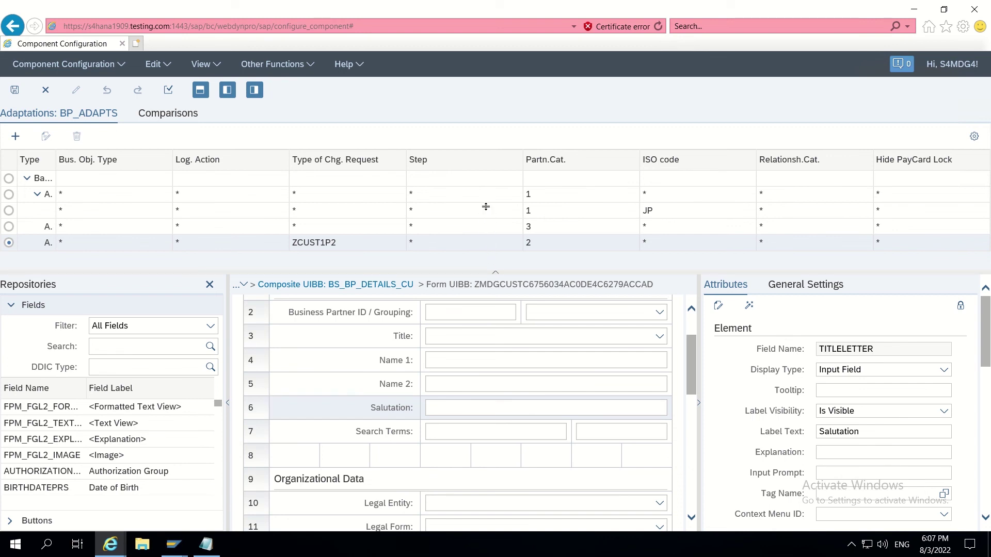
drag(486, 206, 488, 210)
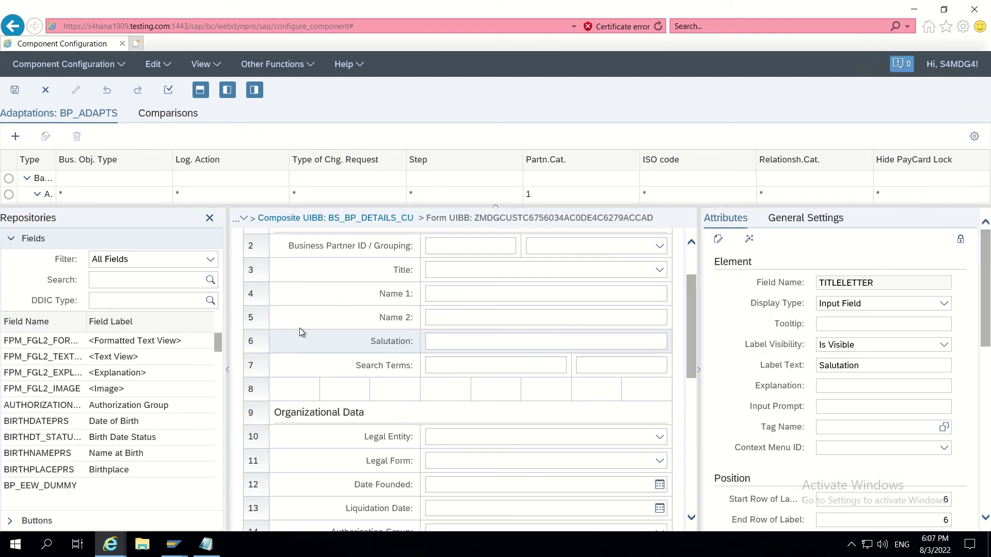
scroll(319, 337, up, 2)
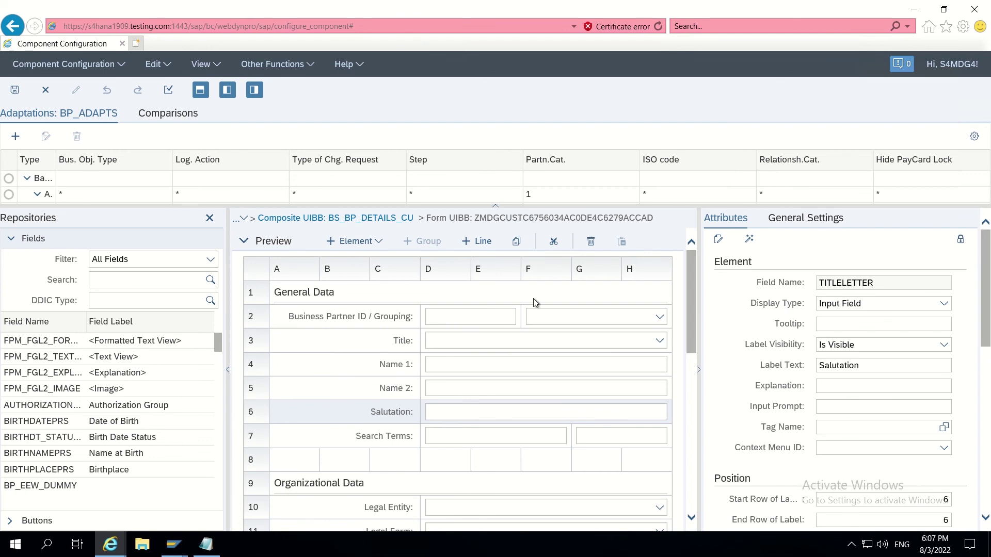
- Delete Salutation, then move Search Terms and Search Term 2 up into row 6
click(591, 247)
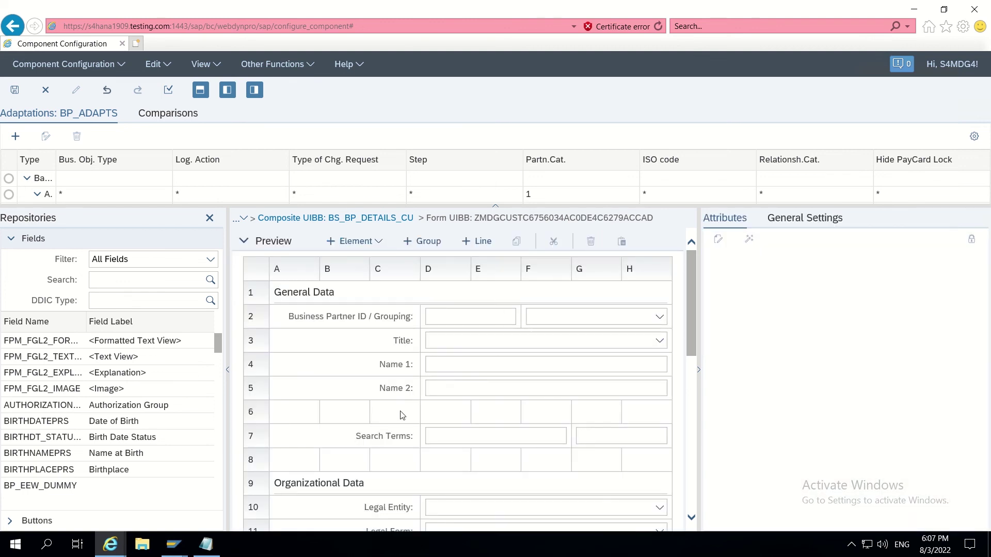
click(392, 444)
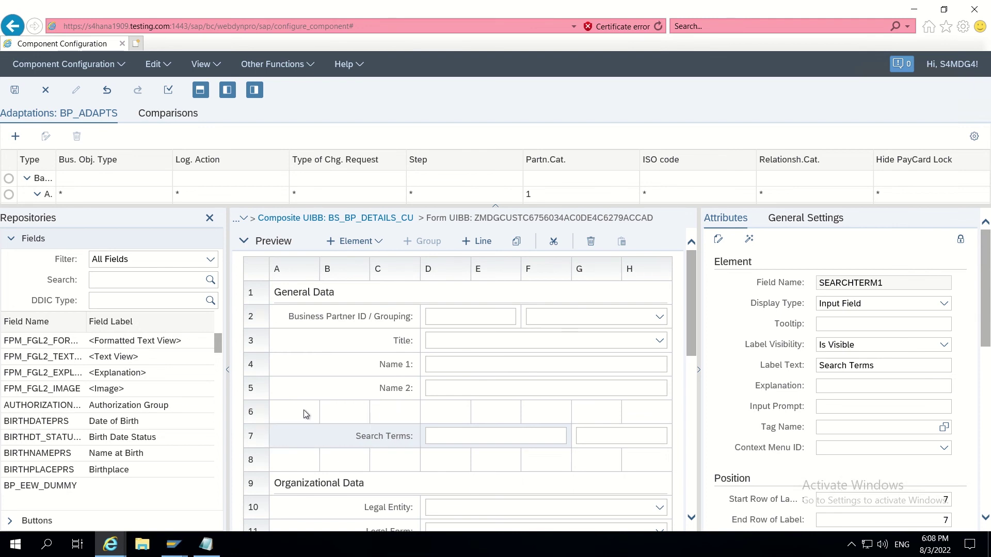
drag(307, 414, 300, 415)
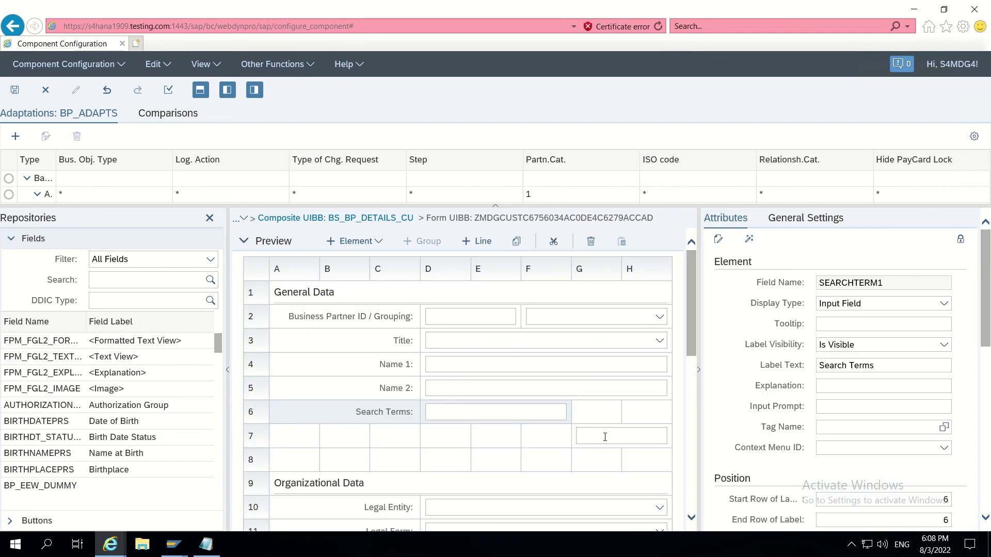
drag(605, 437, 601, 416)
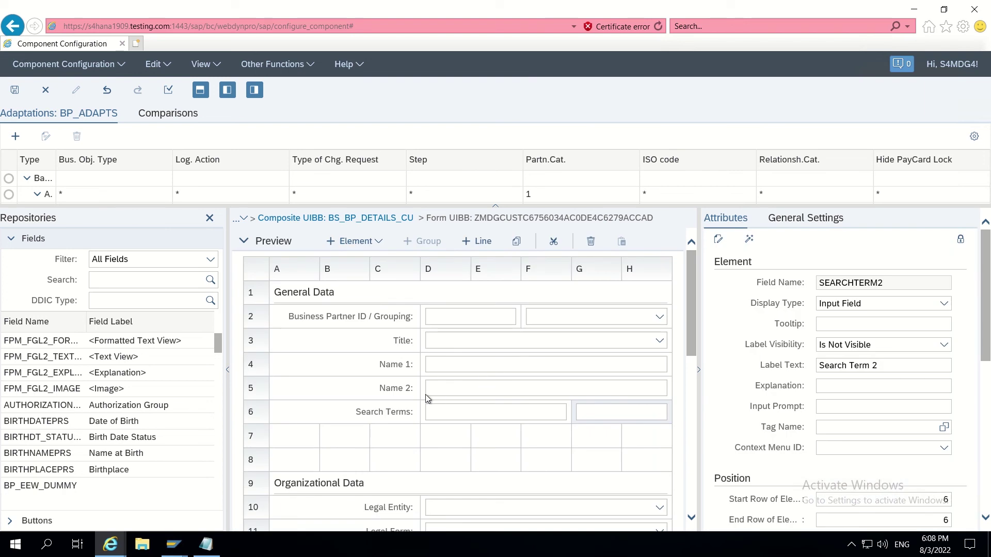
- Save the adaptation and close the Component Configuration editor window
click(16, 91)
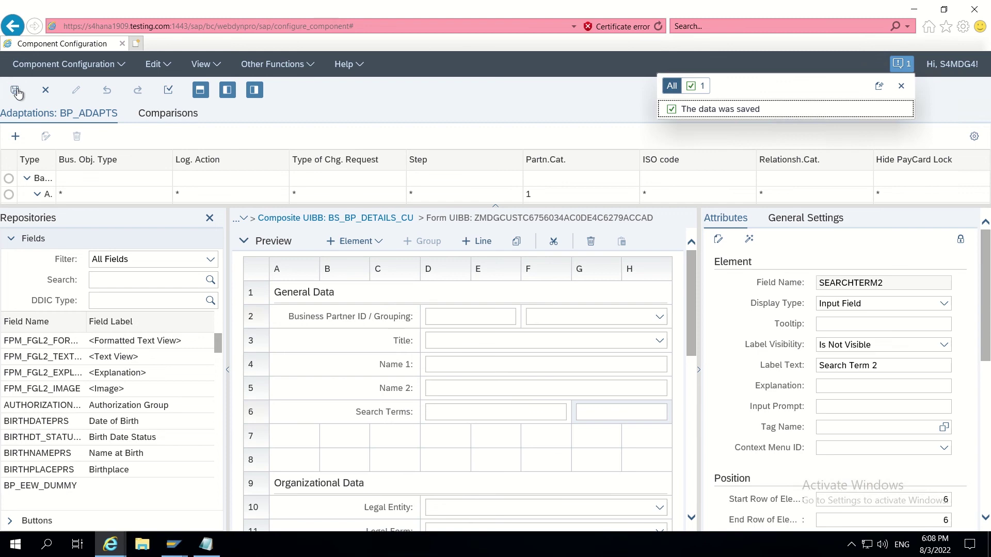
click(968, 14)
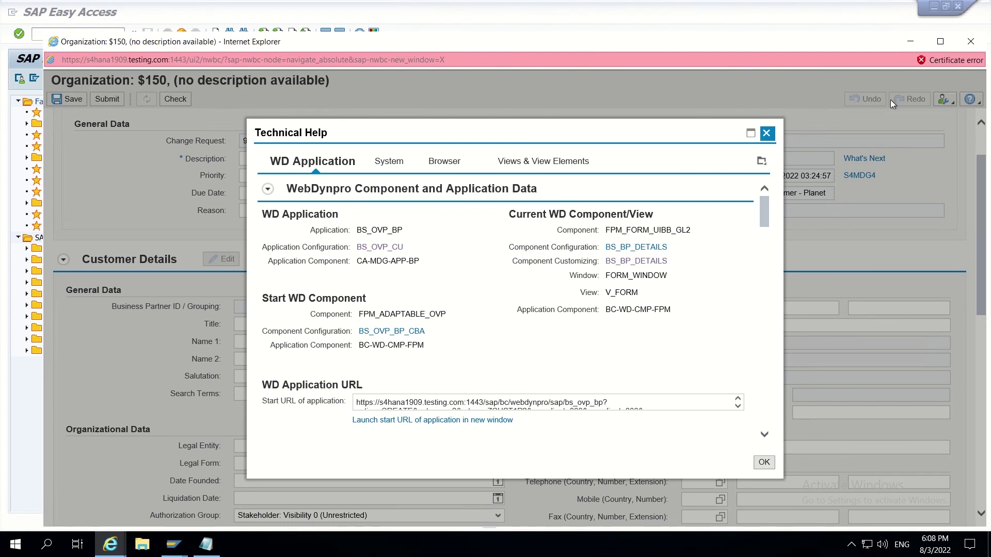
- Close the Organization $150 change request and return to the Search Customer window
click(971, 42)
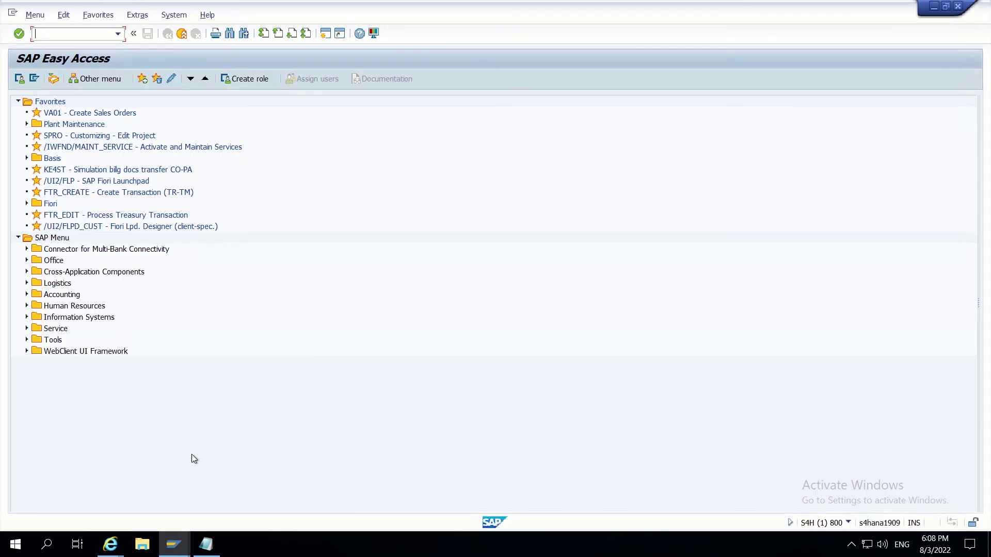
click(110, 544)
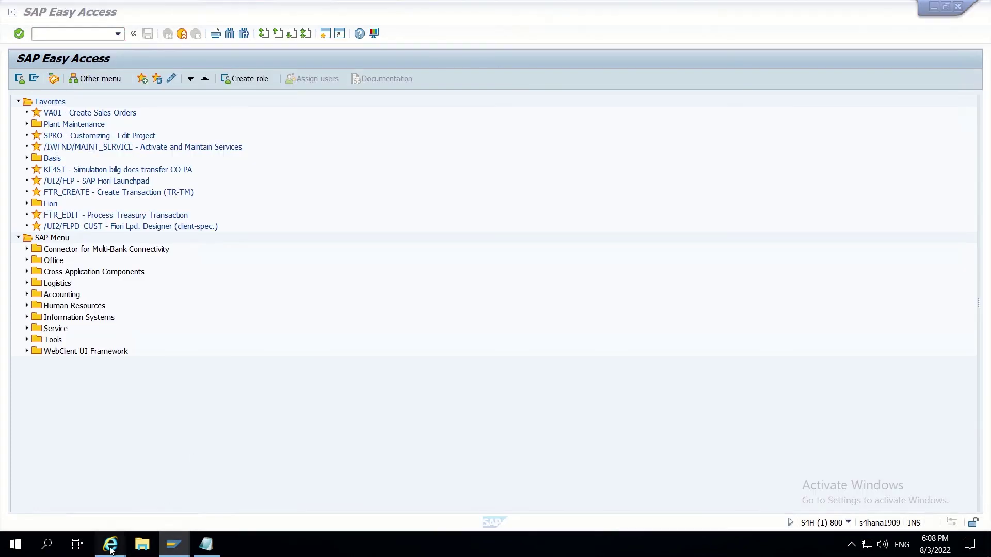
click(100, 516)
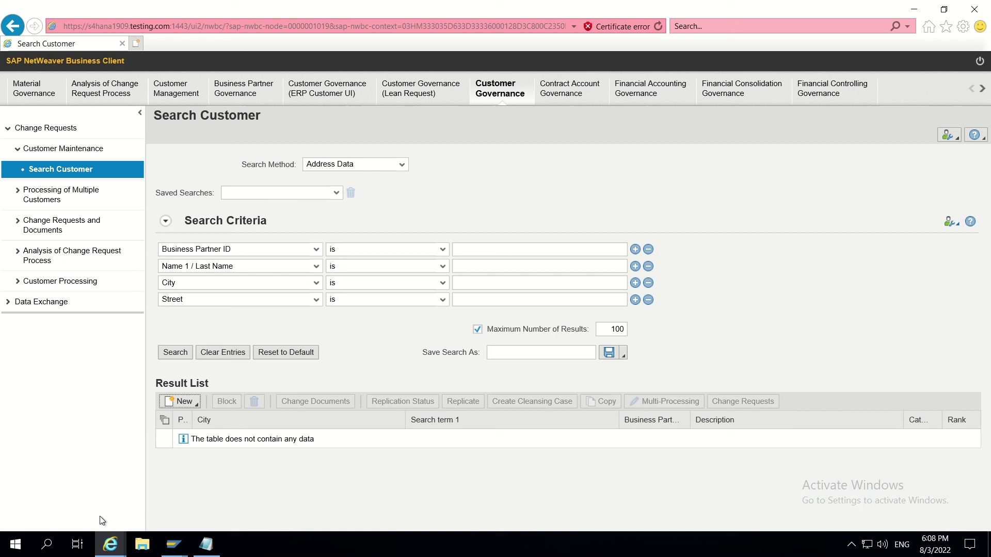
- Start a Create Customer - Planet organization request and check Search Terms now follows Name 2
click(183, 403)
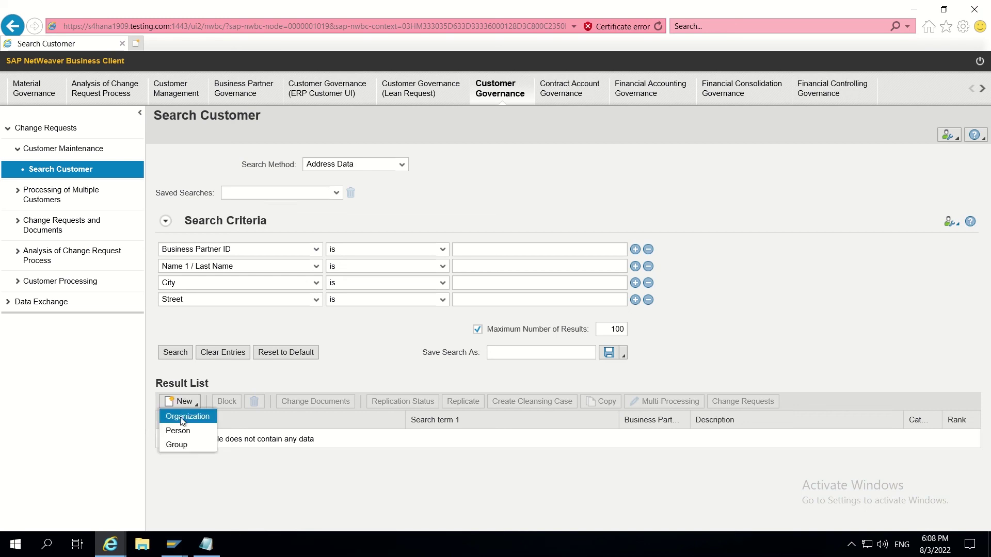
click(184, 415)
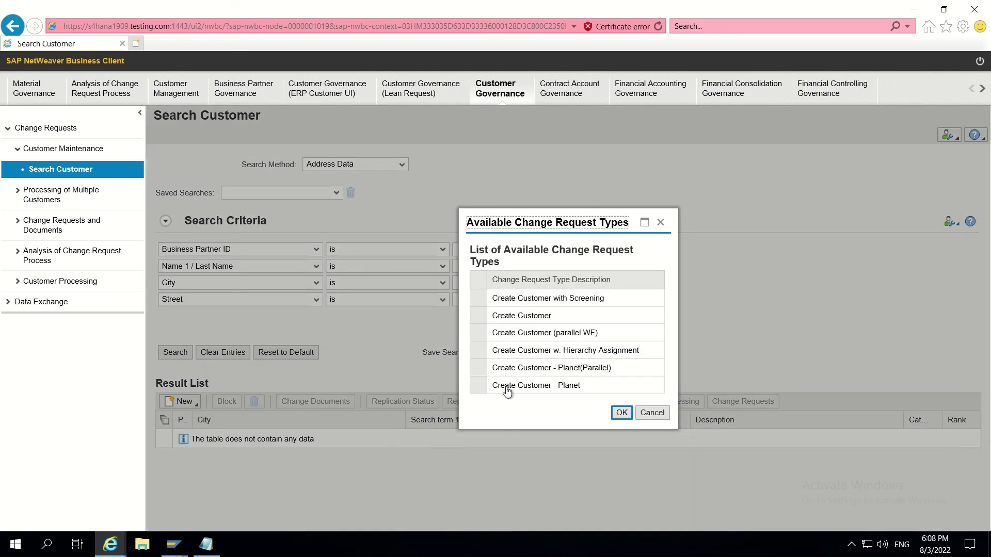
click(478, 386)
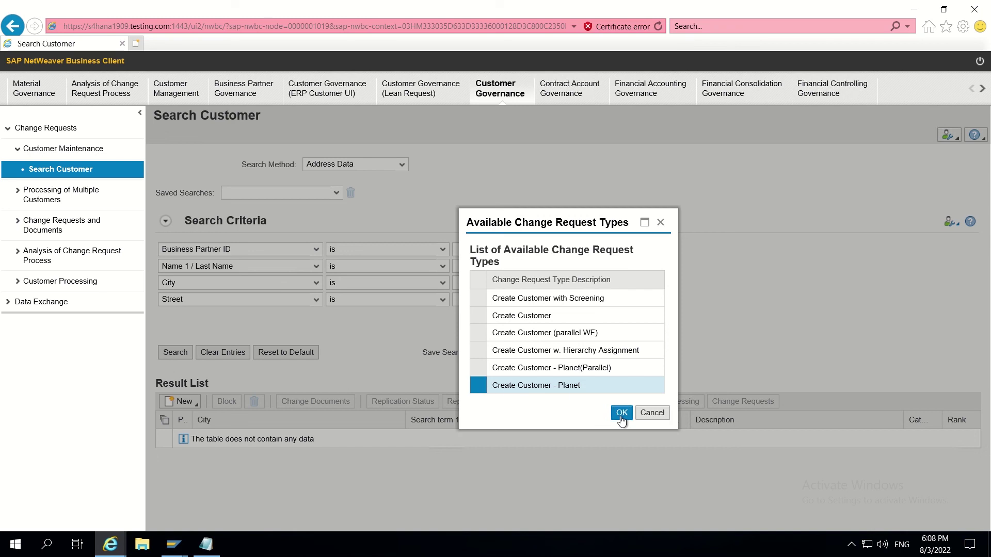
click(621, 412)
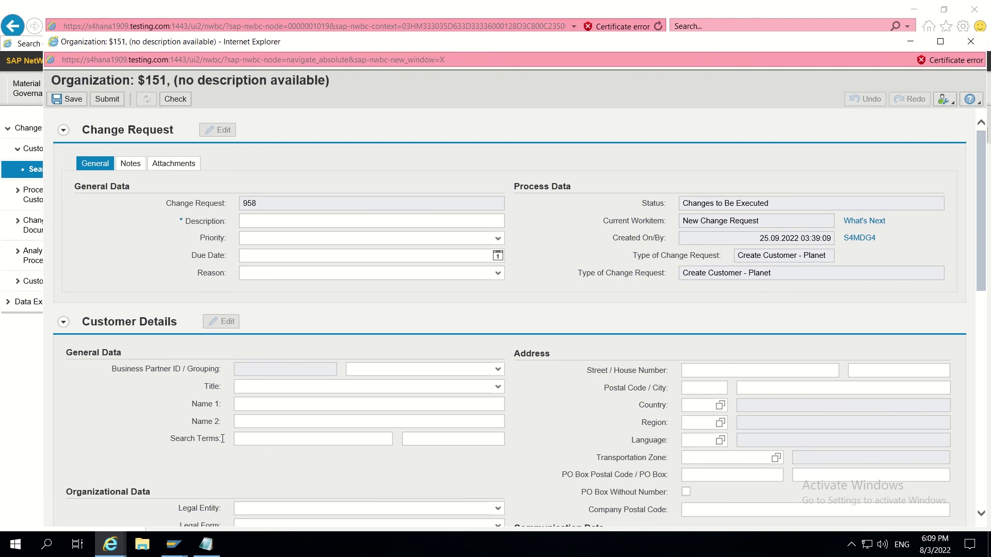
click(247, 421)
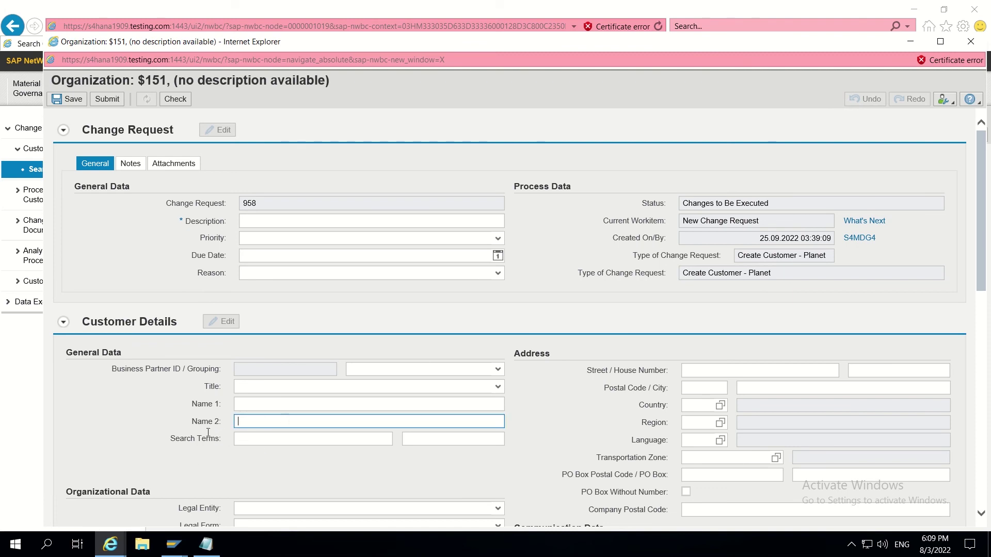
click(247, 440)
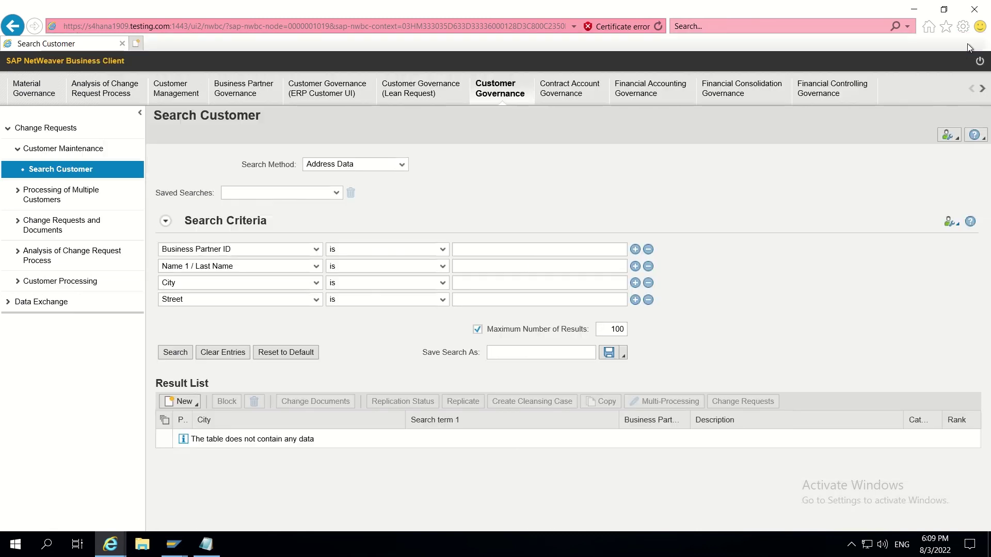
- Start a Create Customer - Planet(Parallel) organization request and confirm Salutation is still present
click(970, 41)
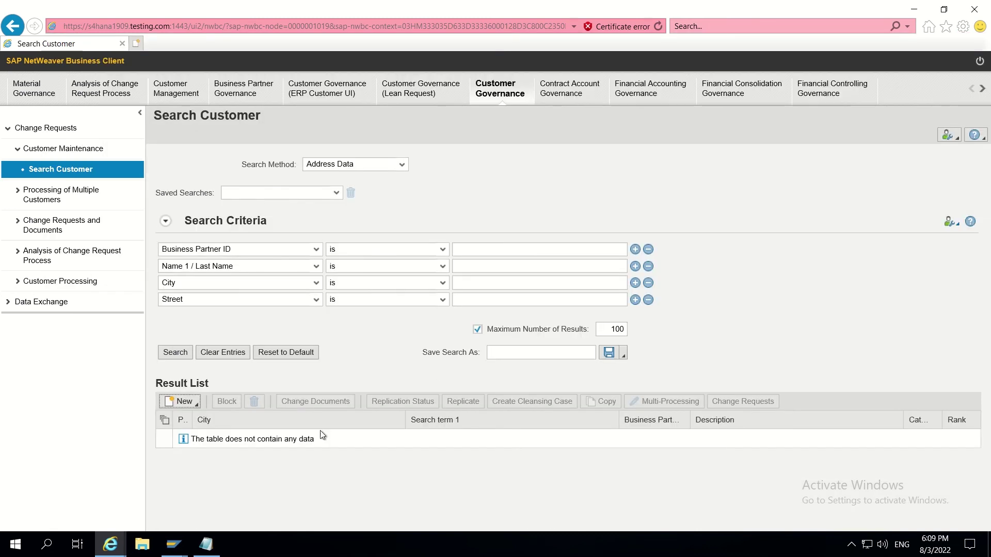
click(190, 402)
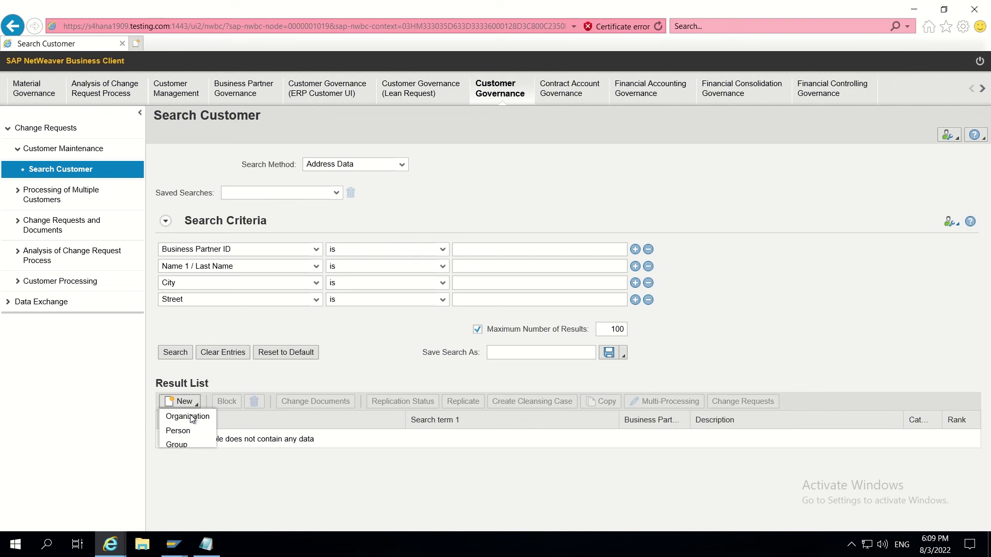
click(188, 416)
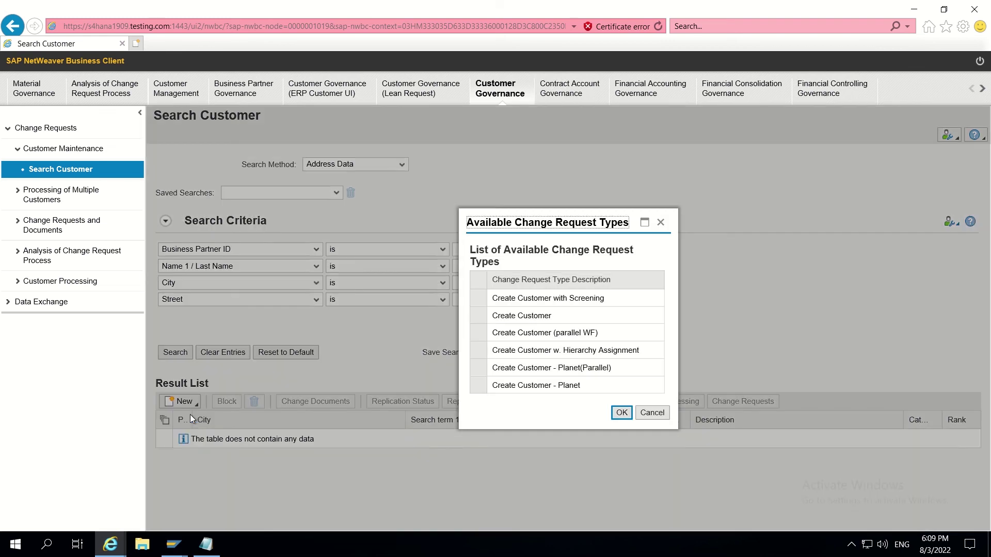
click(477, 373)
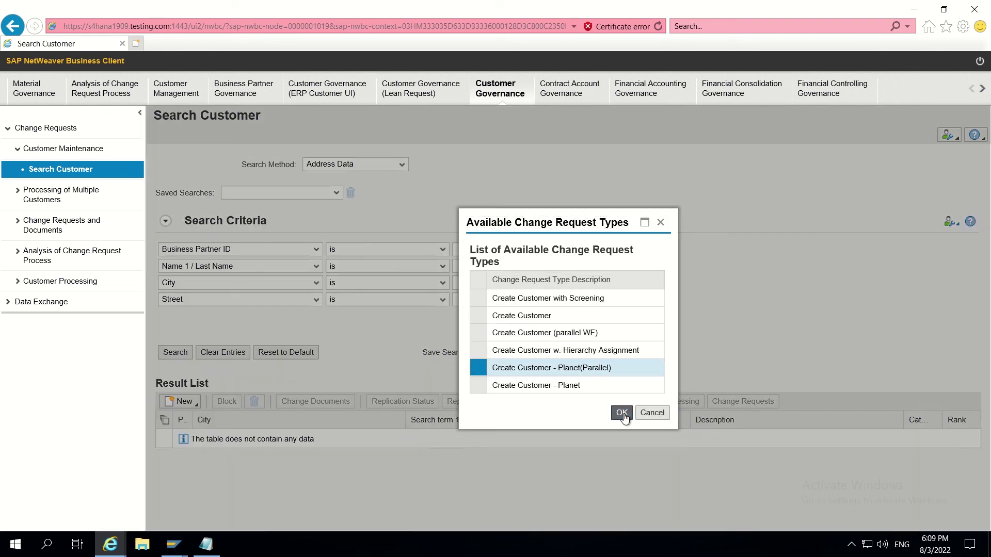
click(622, 412)
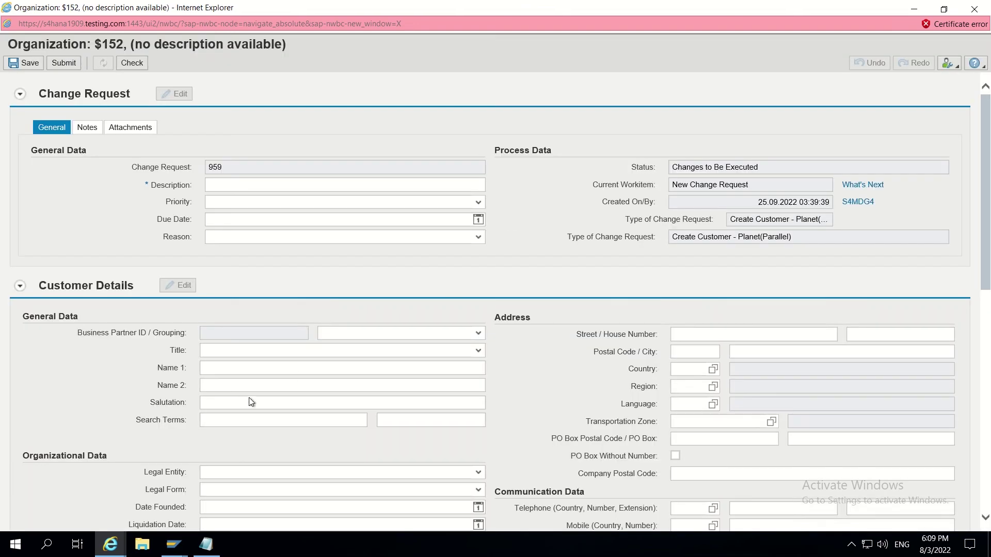
click(221, 403)
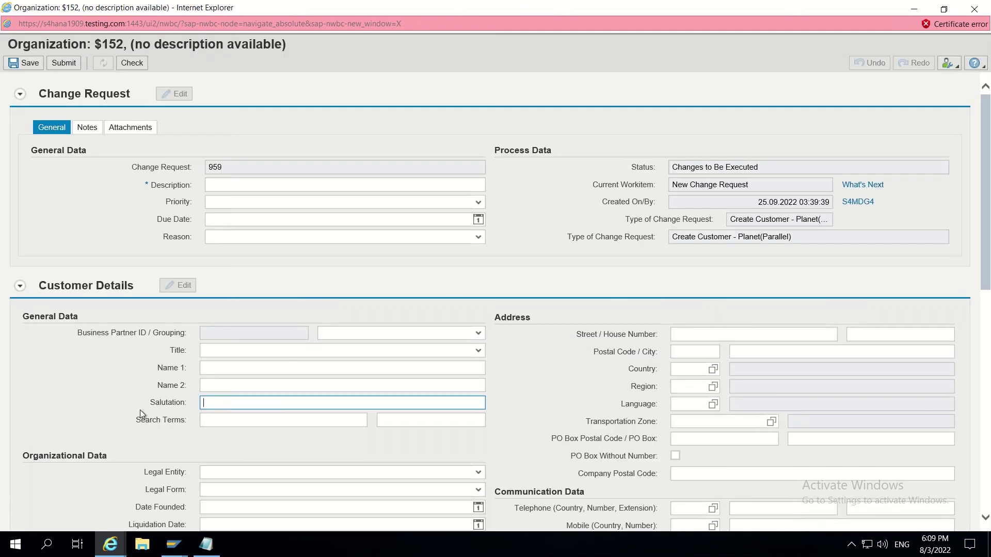